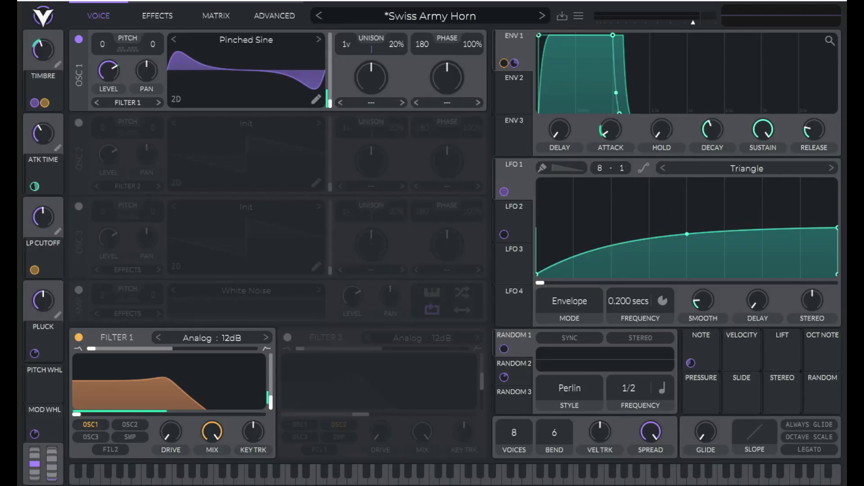
# Step: Reset the Swiss Army Horn patch to Vital's default Init Preset from the preset menu
pyautogui.click(577, 16)
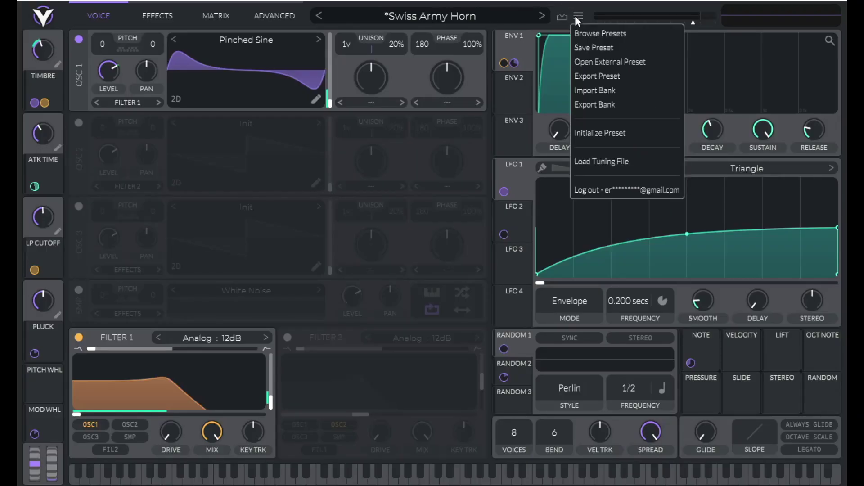
pyautogui.click(607, 134)
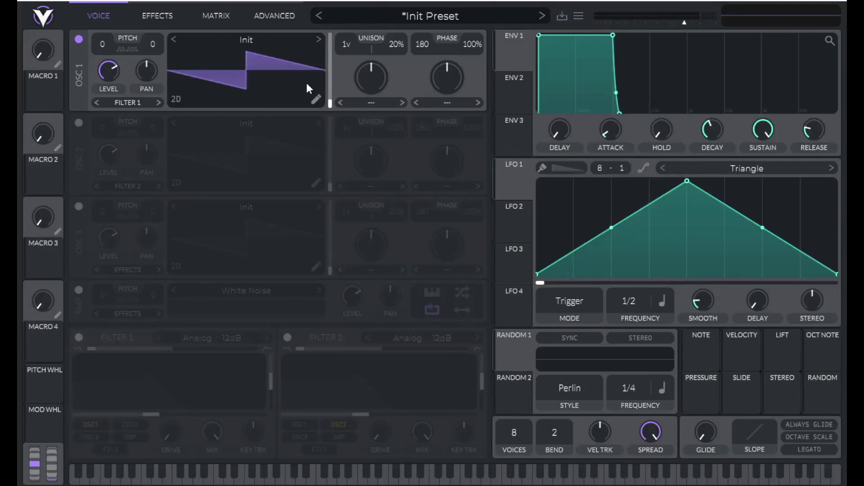
# Step: In oscillator 1's wavetable editor, clear all upper harmonics and raise the fundamental to full level
pyautogui.click(316, 99)
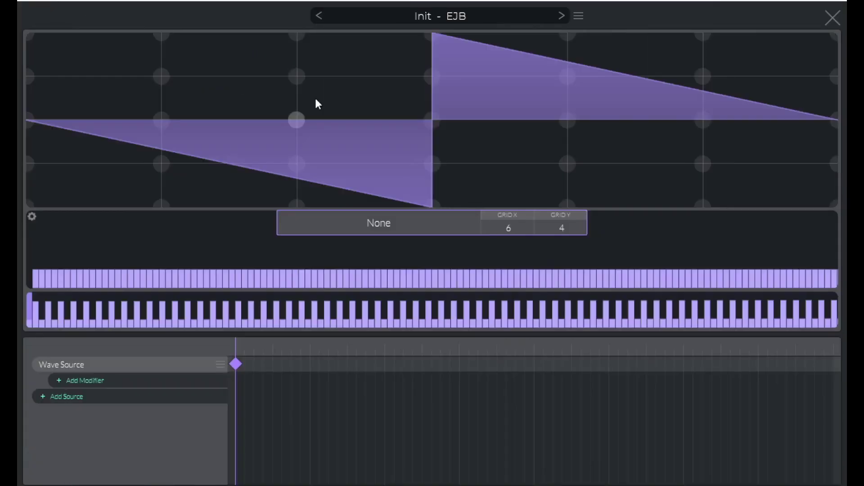
pyautogui.rightClick(35, 257)
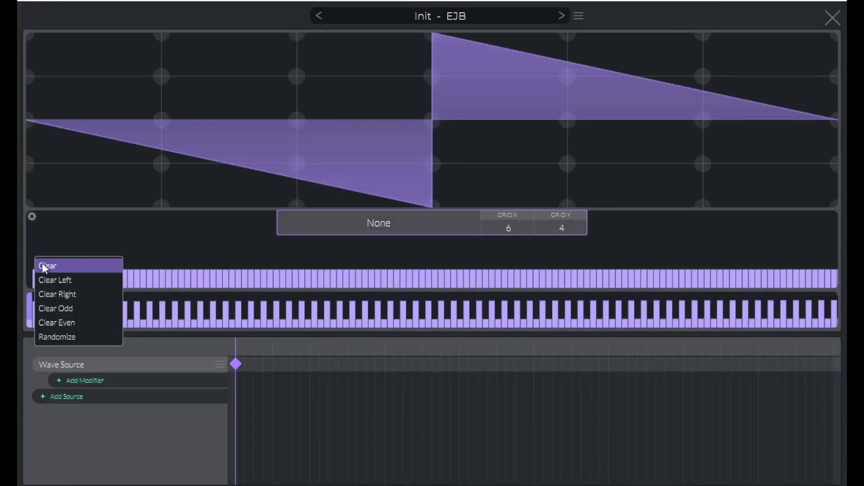
pyautogui.click(49, 295)
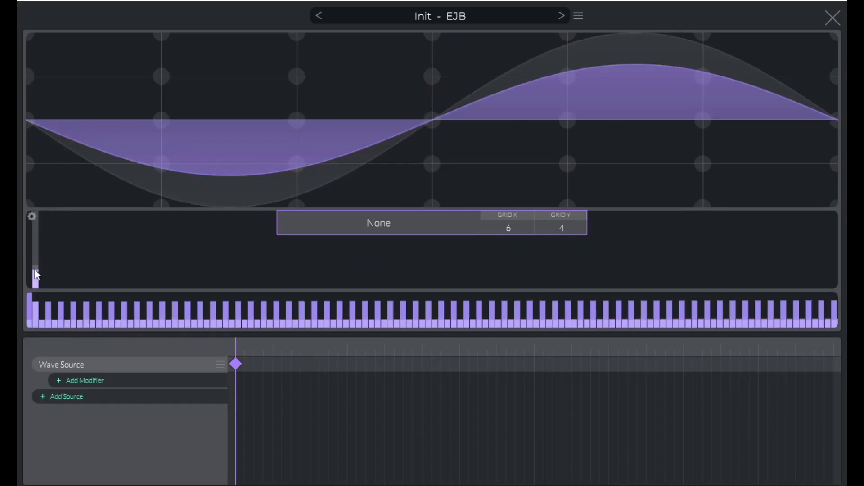
pyautogui.moveTo(36, 274); pyautogui.dragTo(37, 265)
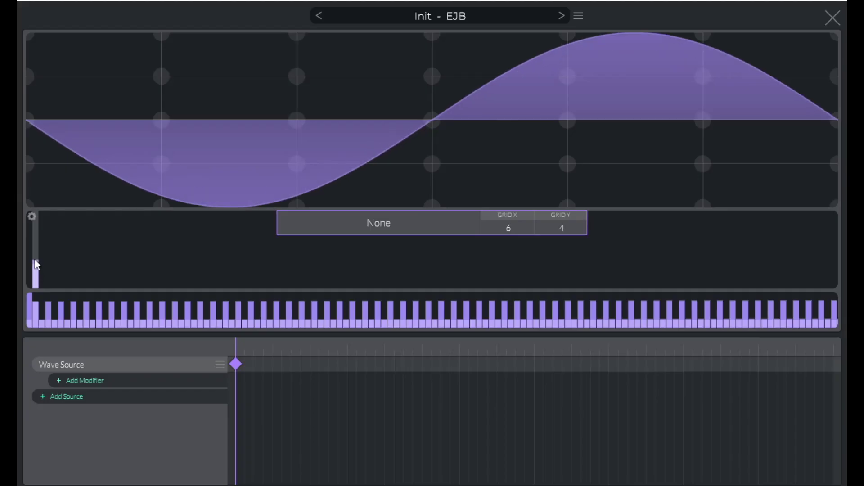
# Step: Add a Wave Warp modifier with an end keyframe at X warp 20
pyautogui.click(78, 382)
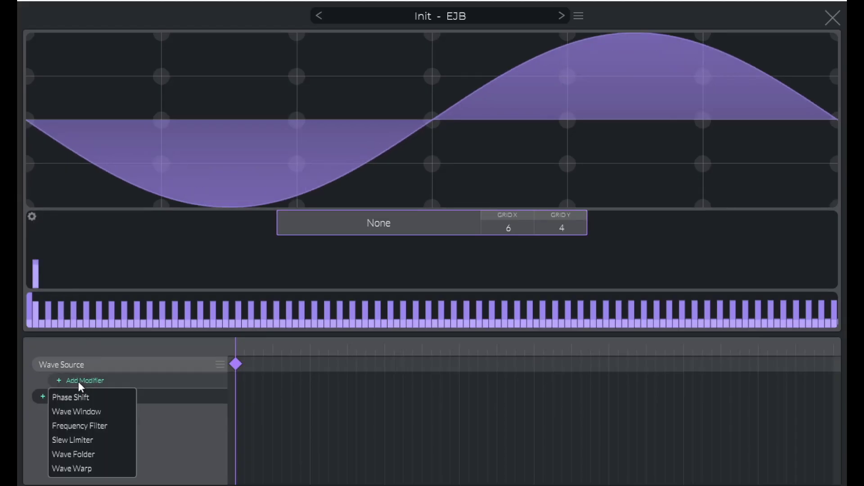
pyautogui.click(72, 469)
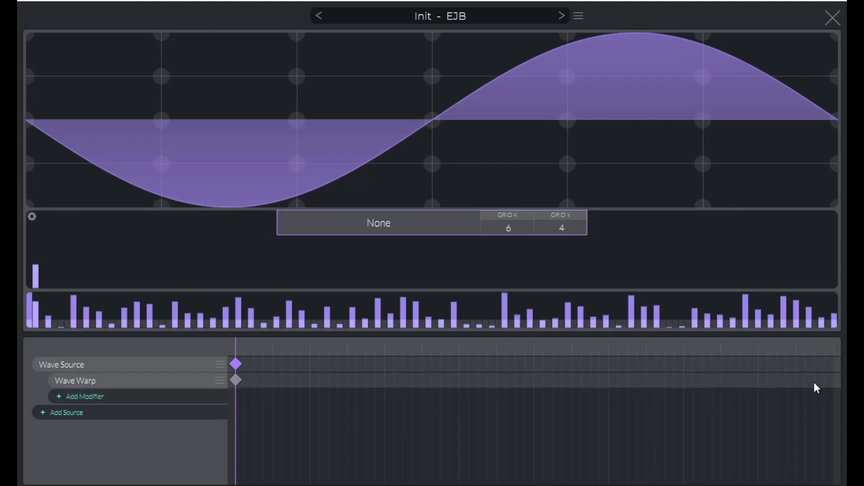
pyautogui.rightClick(834, 383)
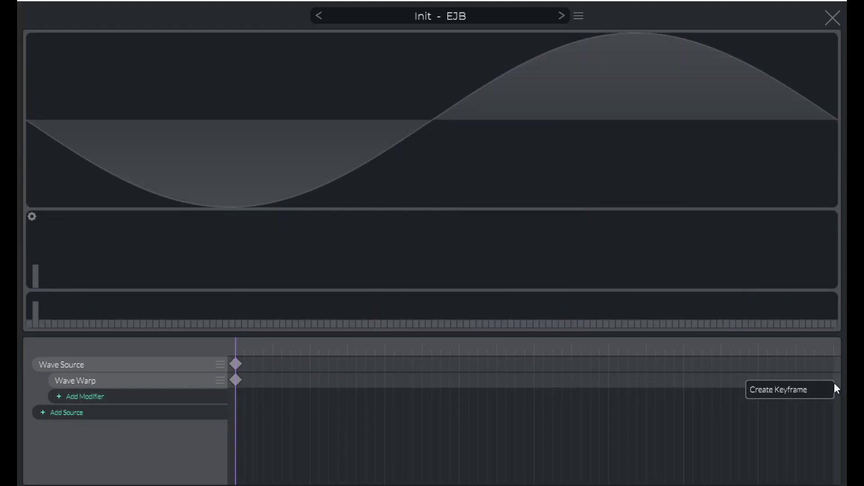
pyautogui.click(812, 390)
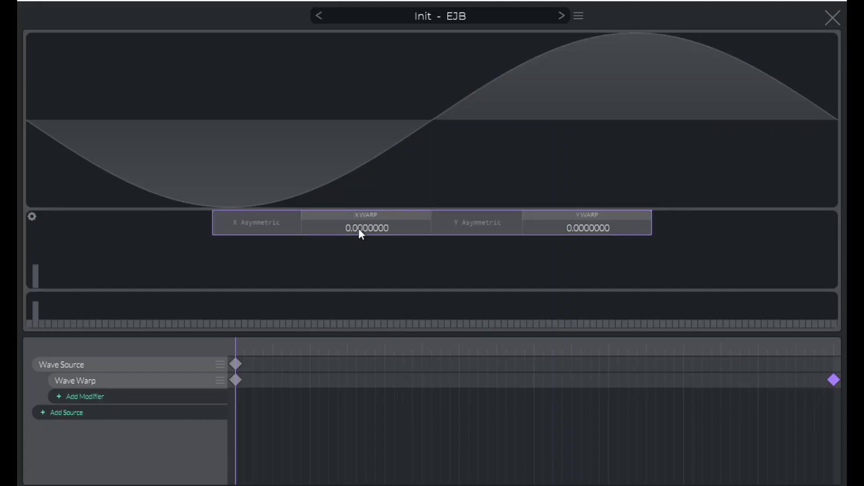
pyautogui.moveTo(361, 233); pyautogui.dragTo(360, 126)
# Step: Route Macro 1 to oscillator 1's wave frame, audition the sweep, and rename it TIMBRE
pyautogui.click(833, 16)
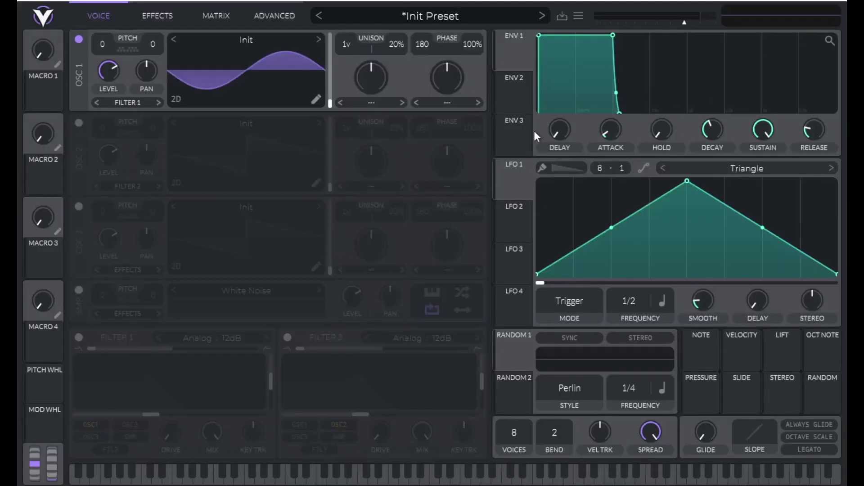
pyautogui.moveTo(41, 95); pyautogui.dragTo(329, 104)
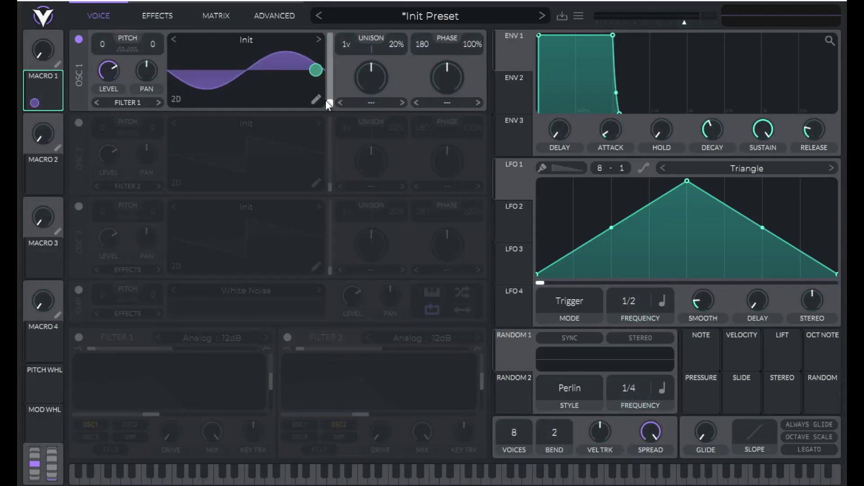
pyautogui.press('a')
pyautogui.click(56, 64)
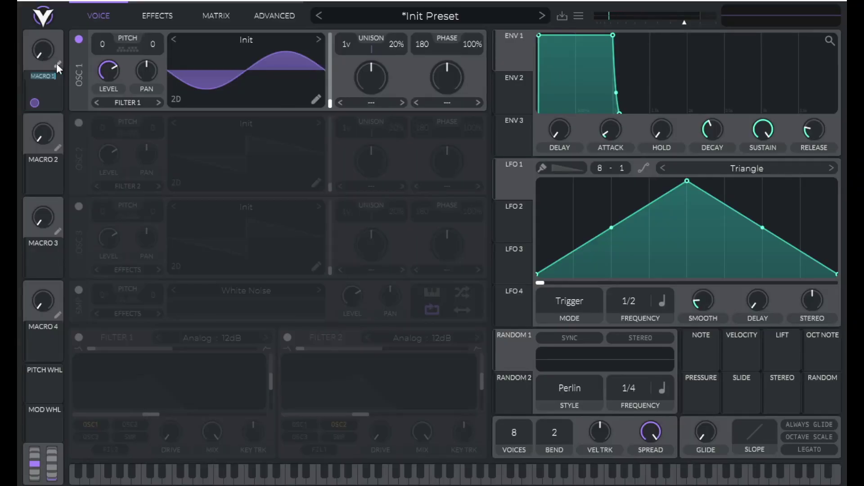
pyautogui.write('timbre')
# Step: Try a longer, convex envelope 1 attack, then reset the attack to zero
pyautogui.moveTo(606, 136); pyautogui.dragTo(611, 103)
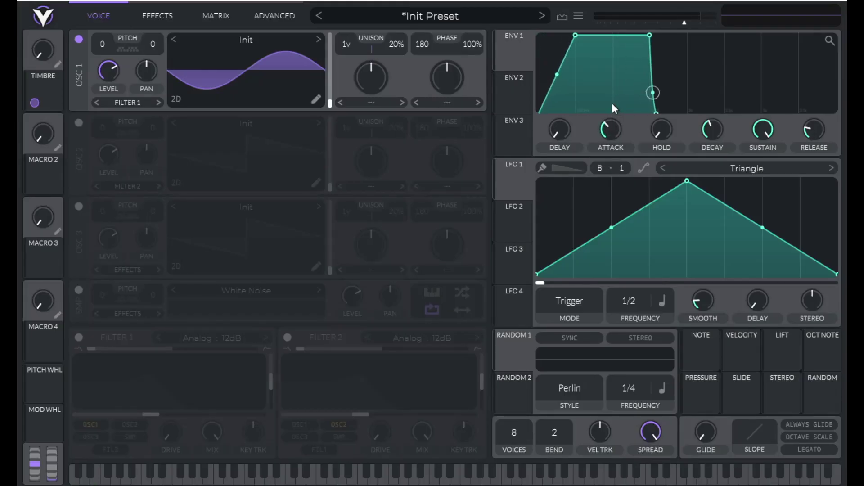
pyautogui.moveTo(558, 76); pyautogui.dragTo(558, 32)
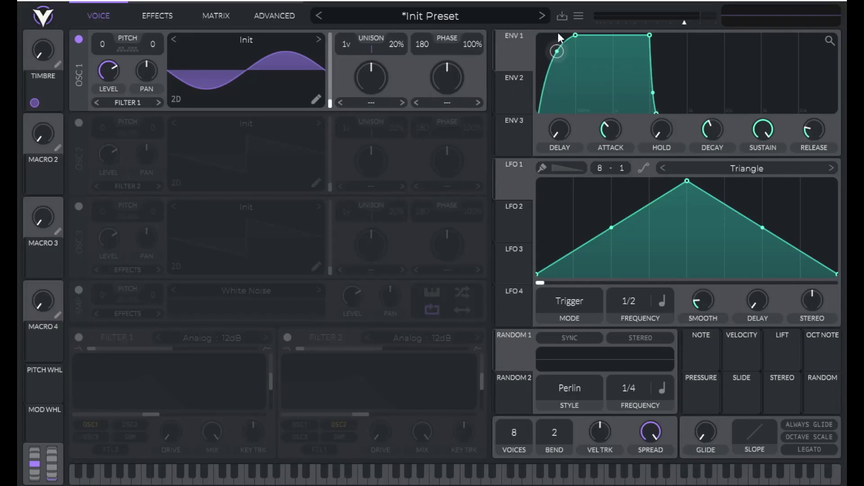
pyautogui.doubleClick(608, 129)
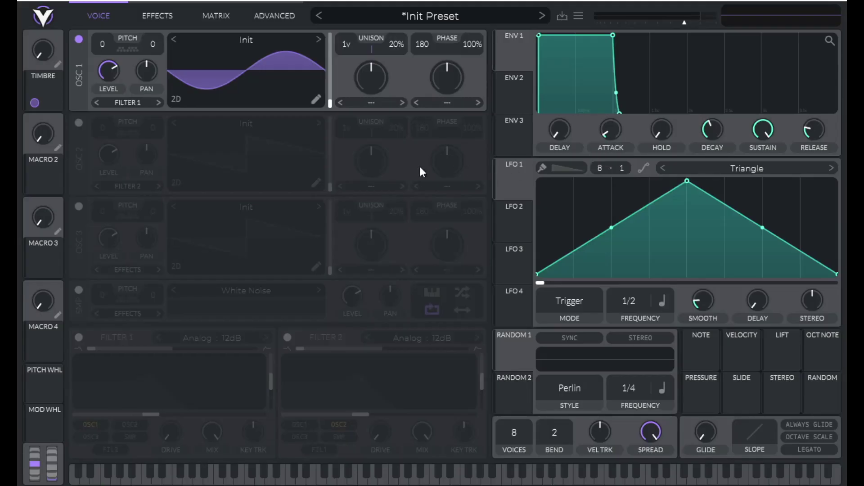
# Step: Route Macro 2 to envelope 1's attack and set the macro to 0.35
pyautogui.moveTo(43, 182); pyautogui.dragTo(610, 129)
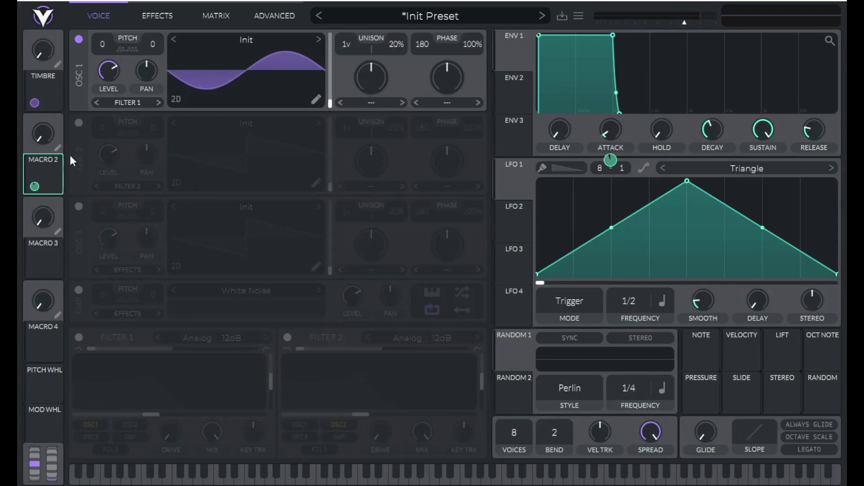
pyautogui.rightClick(37, 136)
pyautogui.click(47, 184)
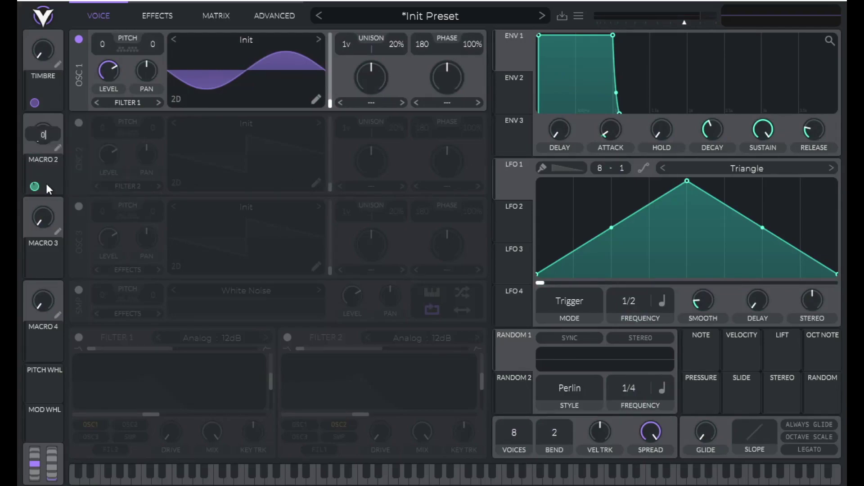
pyautogui.write('.35')
pyautogui.press('Return')
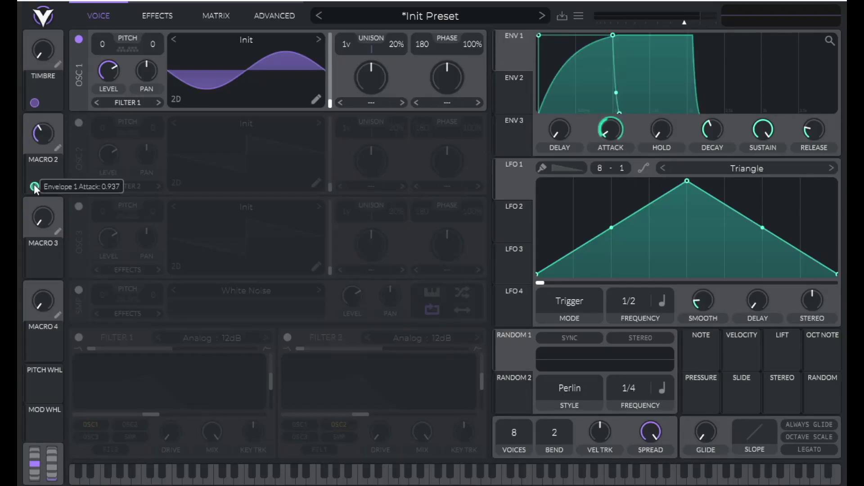
# Step: Set Macro 2's attack modulation amount to 0.1
pyautogui.rightClick(35, 186)
pyautogui.click(57, 278)
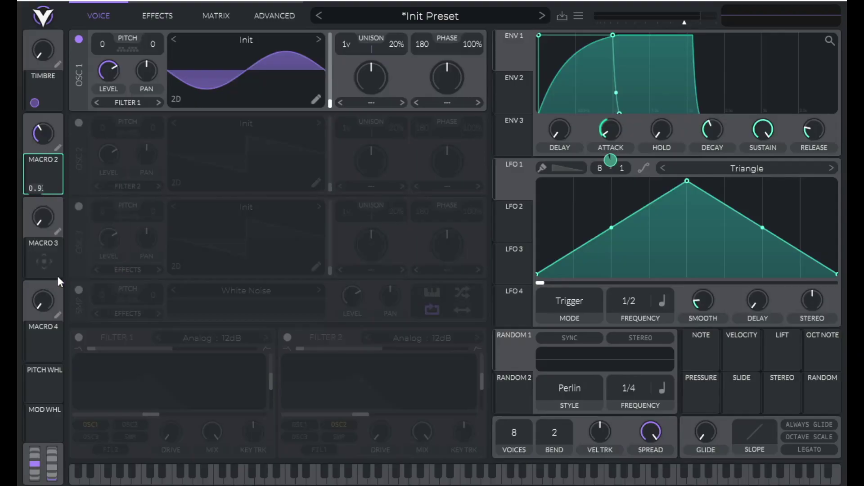
pyautogui.write('0.1')
pyautogui.press('Return')
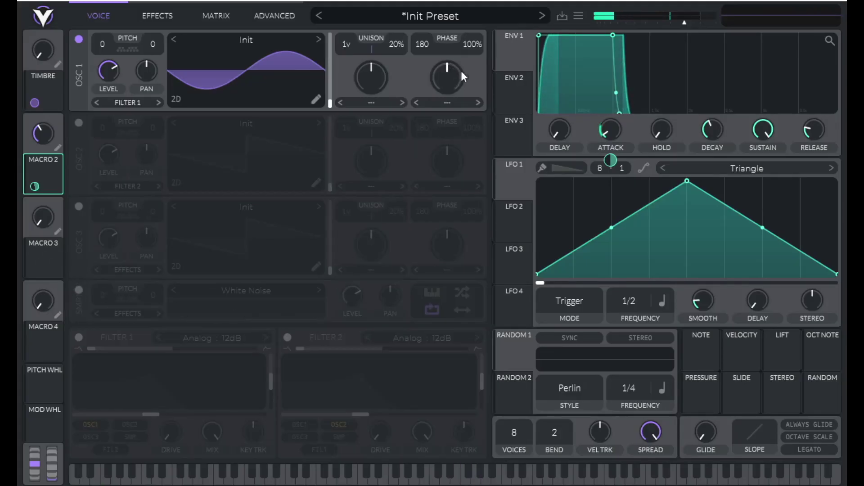
# Step: Route envelope 1 to oscillator 1's wave frame with a modulation amount of 80
pyautogui.moveTo(518, 52)
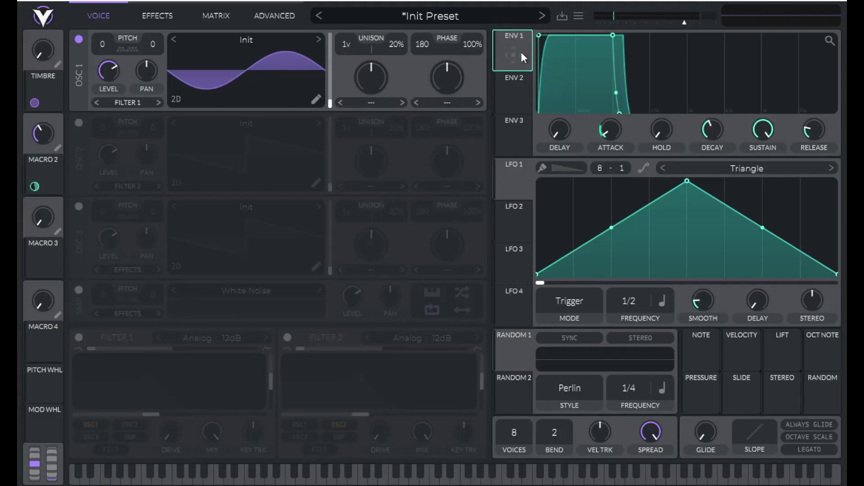
pyautogui.moveTo(498, 69); pyautogui.dragTo(327, 101)
pyautogui.moveTo(502, 63)
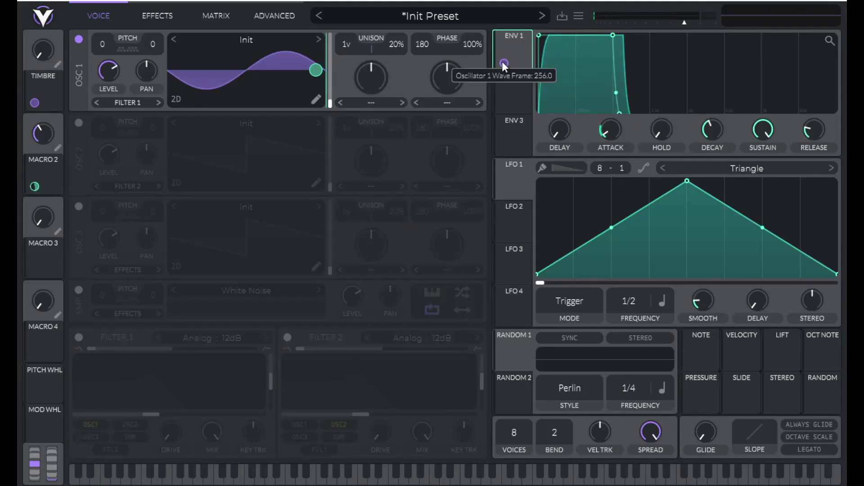
pyautogui.rightClick(501, 61)
pyautogui.click(523, 157)
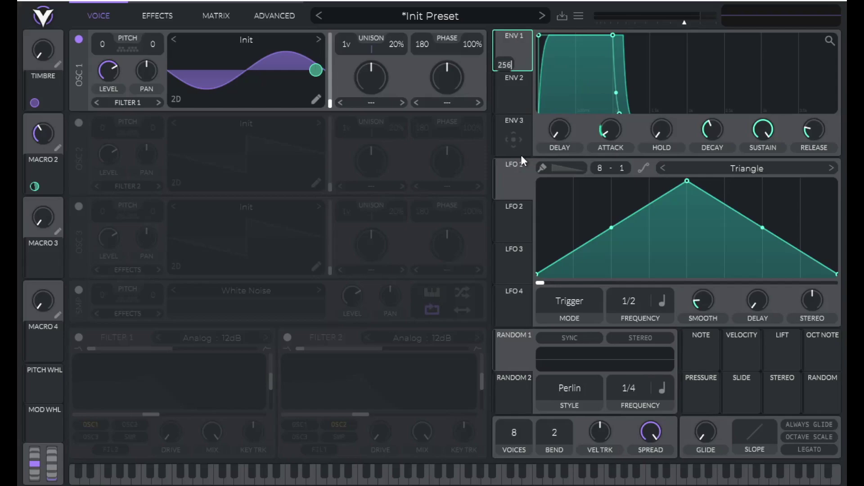
pyautogui.press('BackSpace')
pyautogui.press('BackSpace')
pyautogui.press('BackSpace')
pyautogui.write('80')
pyautogui.press('Return')
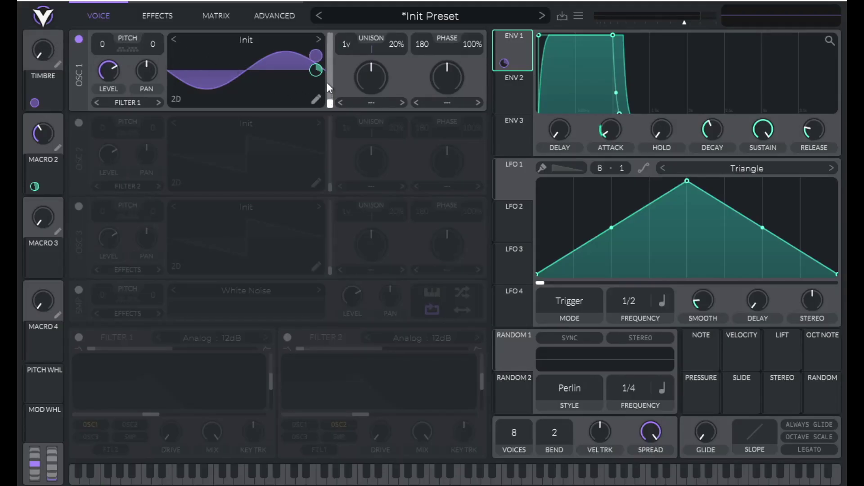
# Step: Link TIMBRE to oscillator 1's wave frame and set the macro to 0.4
pyautogui.moveTo(327, 84); pyautogui.dragTo(328, 81)
pyautogui.moveTo(39, 50); pyautogui.dragTo(41, 88)
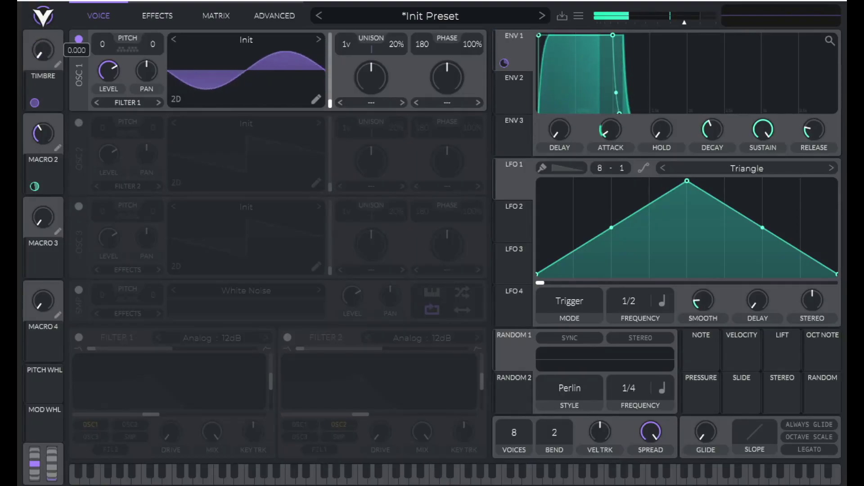
pyautogui.rightClick(38, 50)
pyautogui.click(52, 98)
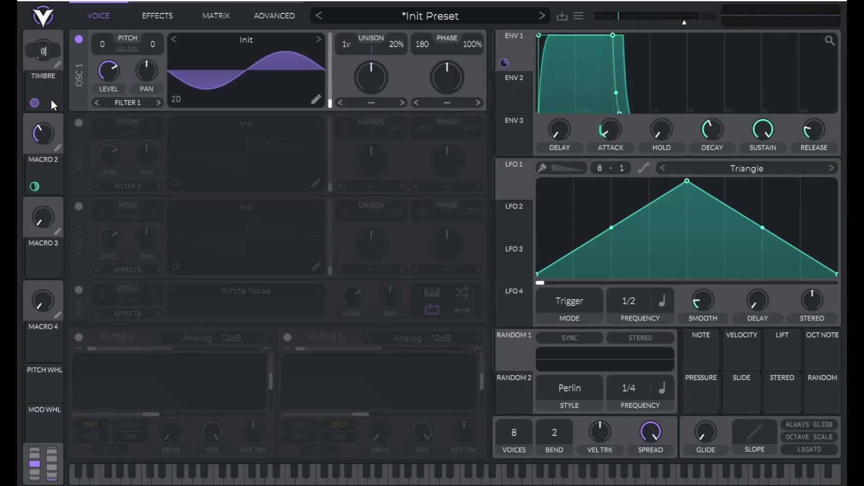
pyautogui.write('.43')
pyautogui.press('Return')
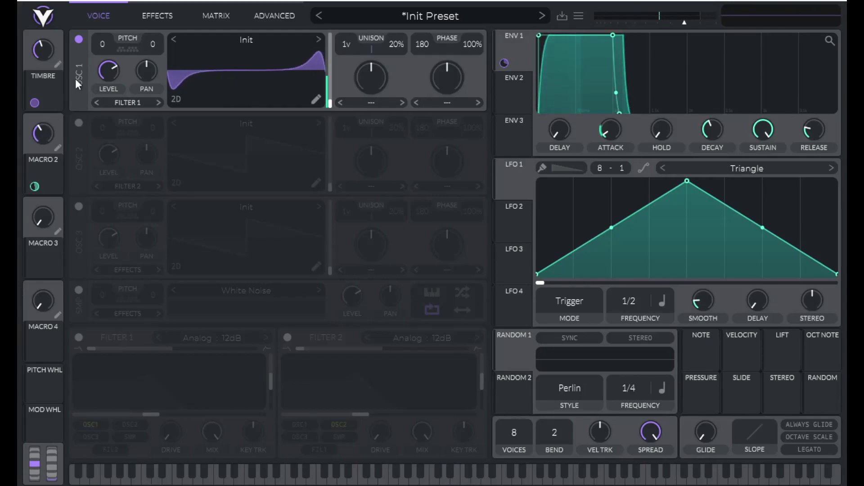
# Step: Enable Filter 1 and set its resonance to 10
pyautogui.click(79, 337)
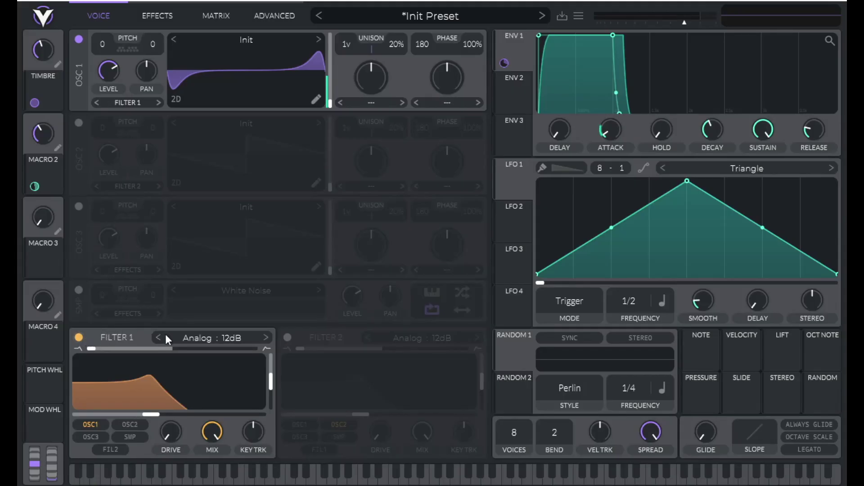
pyautogui.rightClick(266, 379)
pyautogui.click(271, 416)
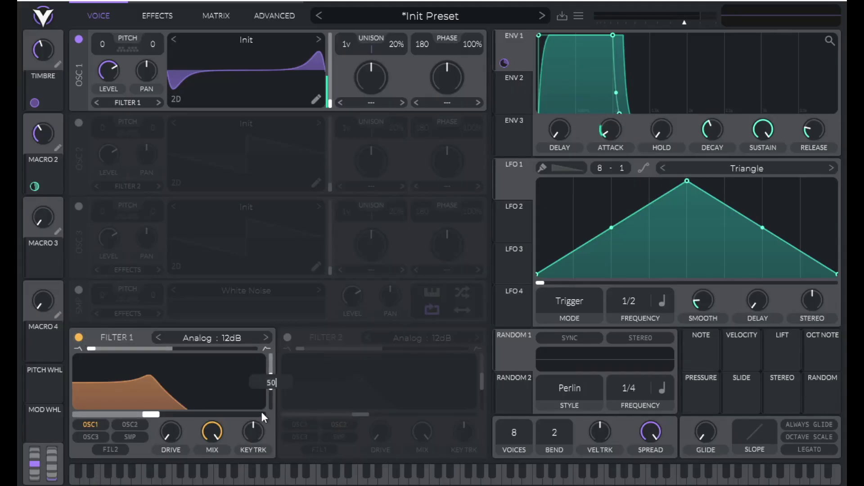
pyautogui.write('10')
pyautogui.press('Return')
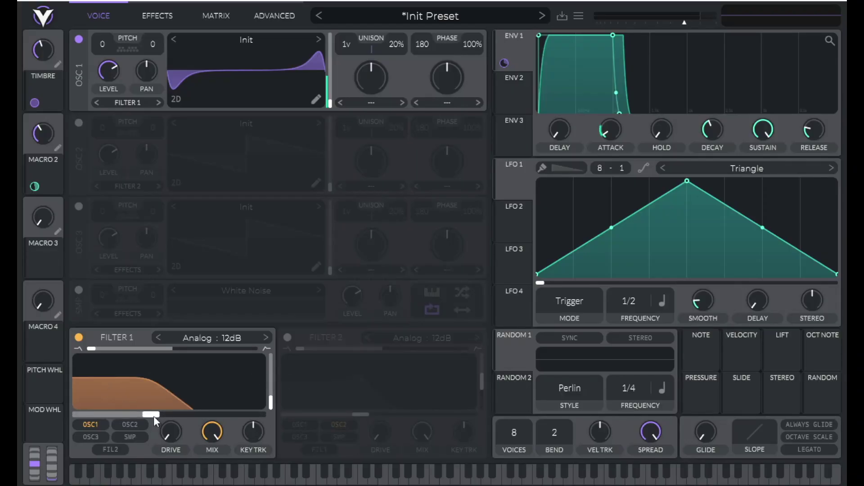
# Step: Pull Filter 1's cutoff fully down, assign Macro 3 to it, and set the macro to 0.491
pyautogui.moveTo(153, 416); pyautogui.dragTo(44, 408)
pyautogui.moveTo(34, 254); pyautogui.dragTo(77, 414)
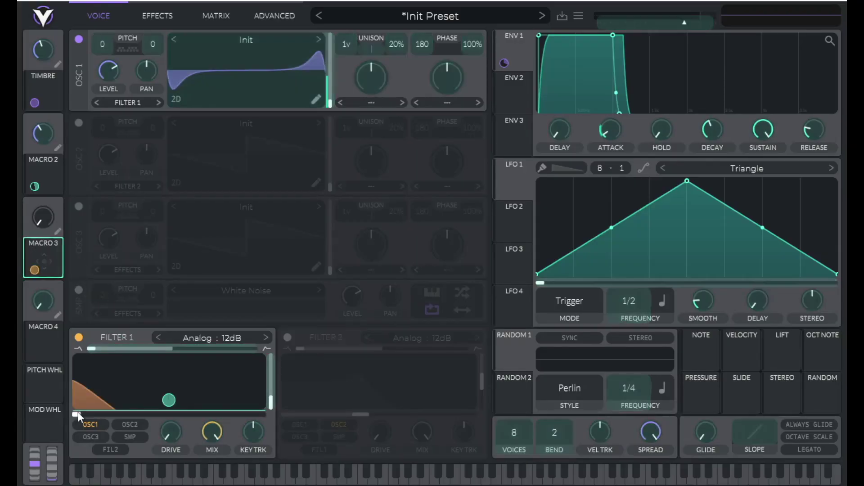
pyautogui.rightClick(39, 216)
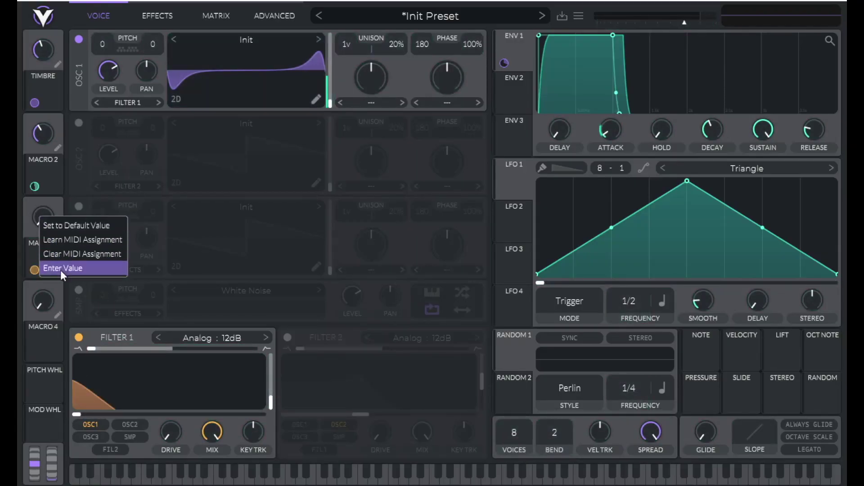
pyautogui.click(60, 270)
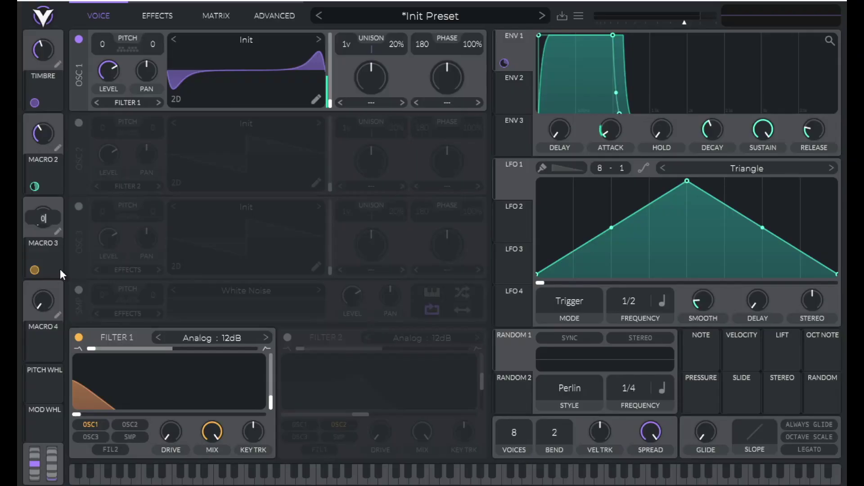
pyautogui.write('.4916')
pyautogui.press('Return')
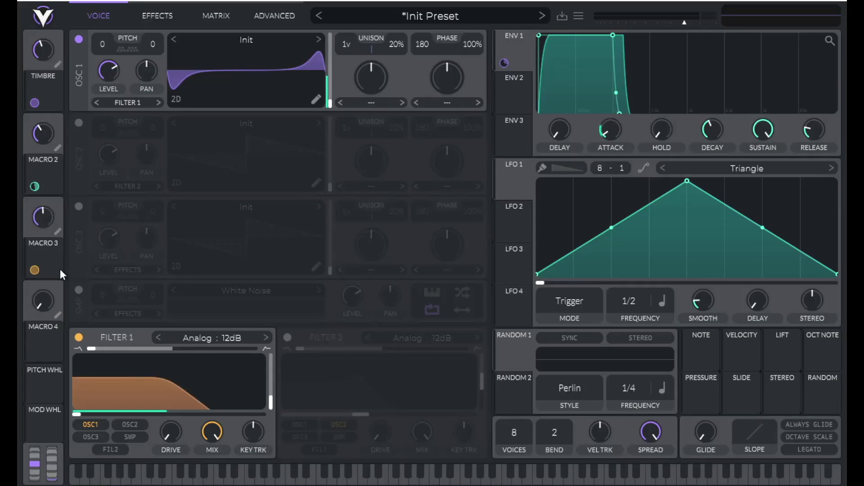
# Step: Rename Macro 3 to LP CUTOFF and play a note to hear the filter
pyautogui.click(58, 232)
pyautogui.write('LP cutoff')
pyautogui.press('Return')
pyautogui.press('a')
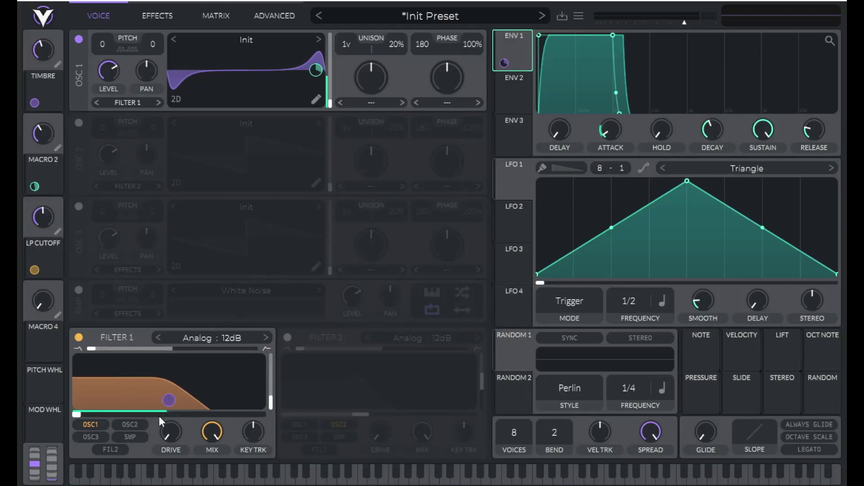
# Step: Route envelope 1 to Filter 1's cutoff, audition it, and set that modulation amount to 0
pyautogui.moveTo(519, 53); pyautogui.dragTo(76, 413)
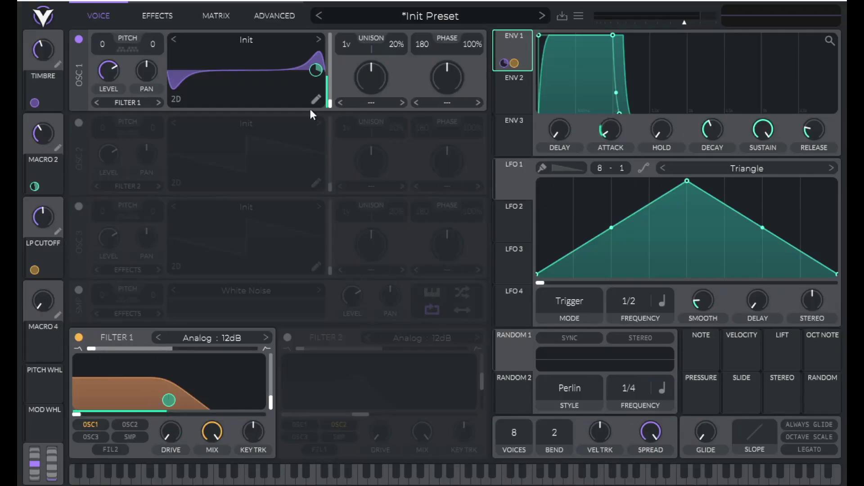
pyautogui.press('a')
pyautogui.moveTo(513, 62)
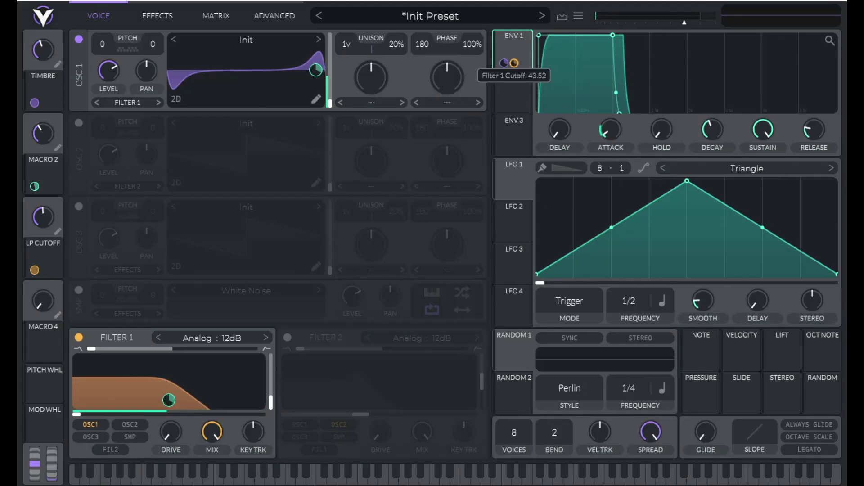
pyautogui.rightClick(513, 63)
pyautogui.click(525, 158)
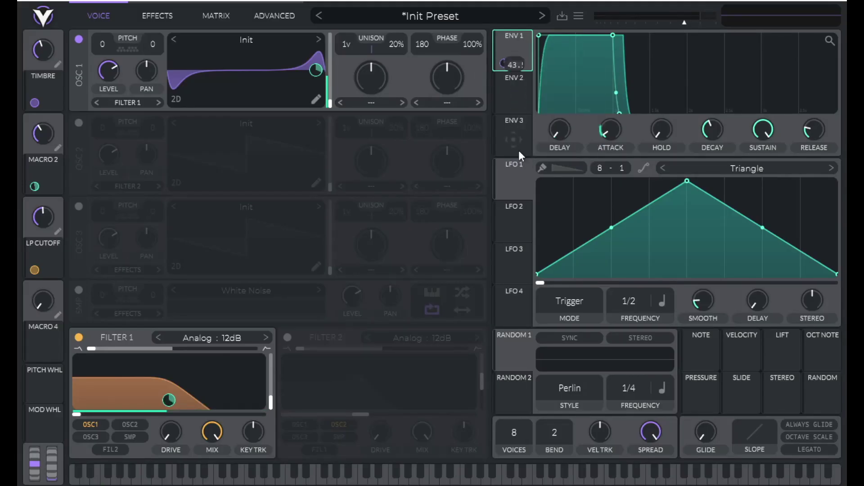
pyautogui.press('BackSpace')
pyautogui.write('0')
pyautogui.press('Return')
# Step: Link Macro 4 to envelope 1's cutoff modulation amount with a depth of 48
pyautogui.moveTo(46, 338); pyautogui.dragTo(515, 63)
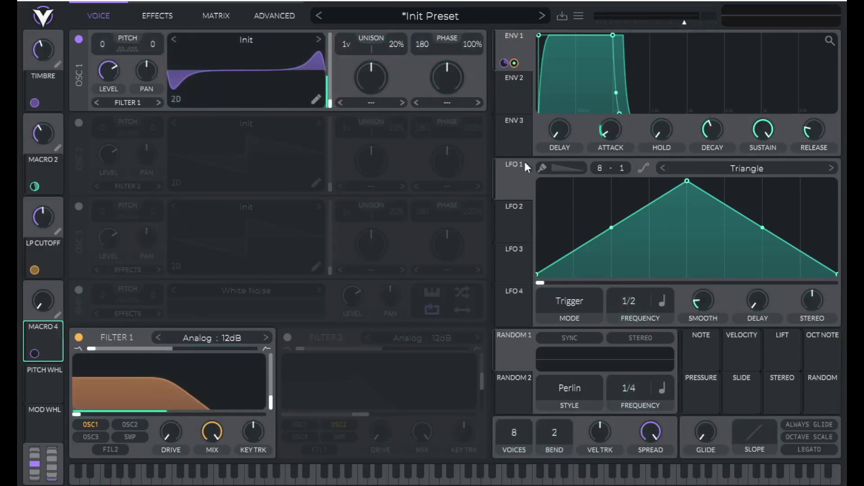
pyautogui.rightClick(33, 355)
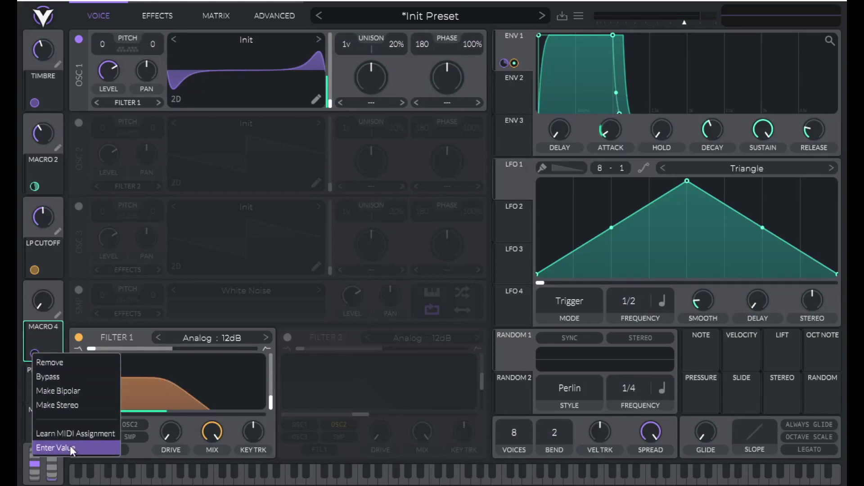
pyautogui.click(69, 446)
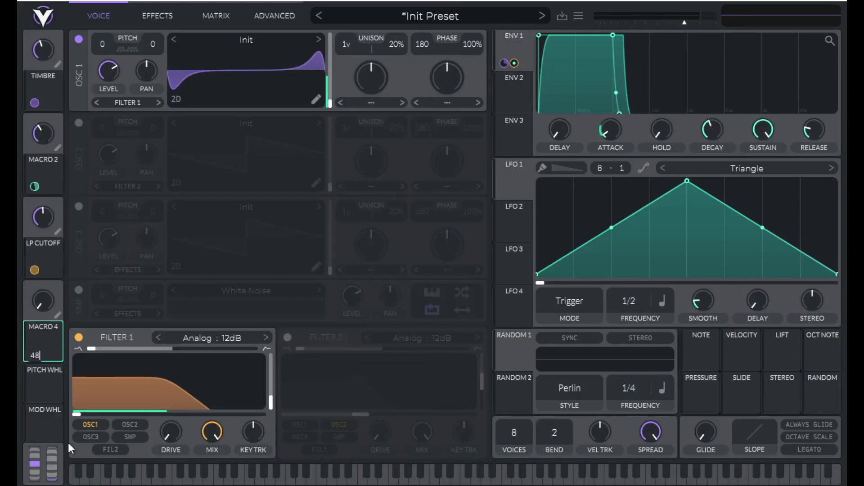
pyautogui.press('Return')
# Step: Set Macro 4 to 0.5 and name it PLUCK
pyautogui.rightClick(48, 302)
pyautogui.click(70, 348)
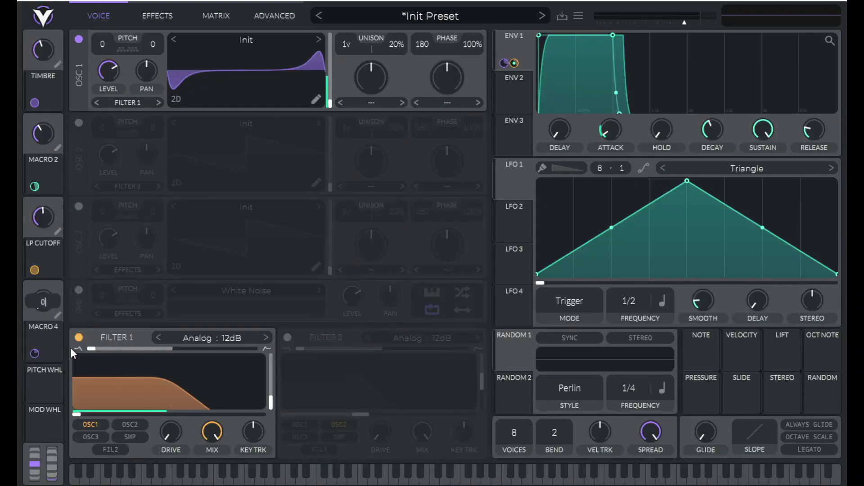
pyautogui.write('.5')
pyautogui.press('Return')
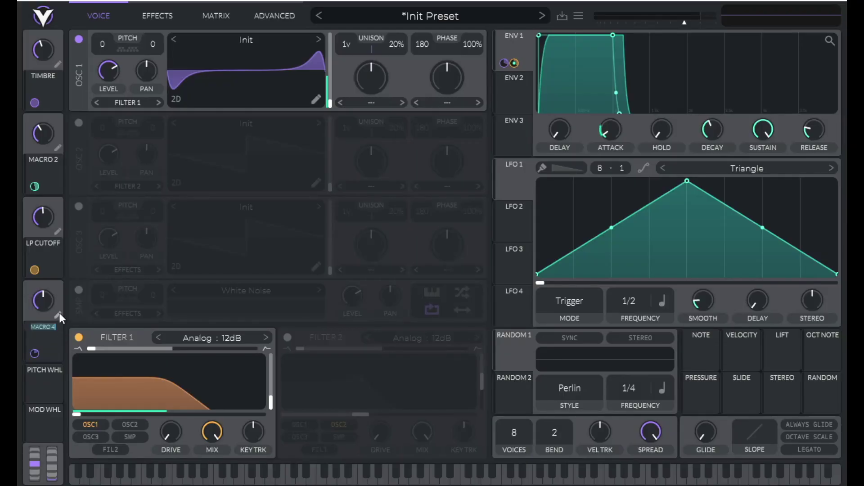
pyautogui.write('pluck')
pyautogui.press('Return')
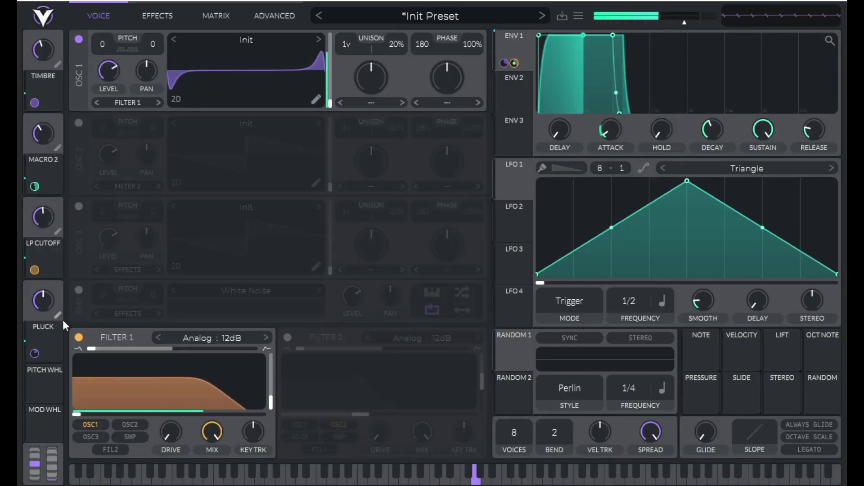
pyautogui.moveTo(38, 354)
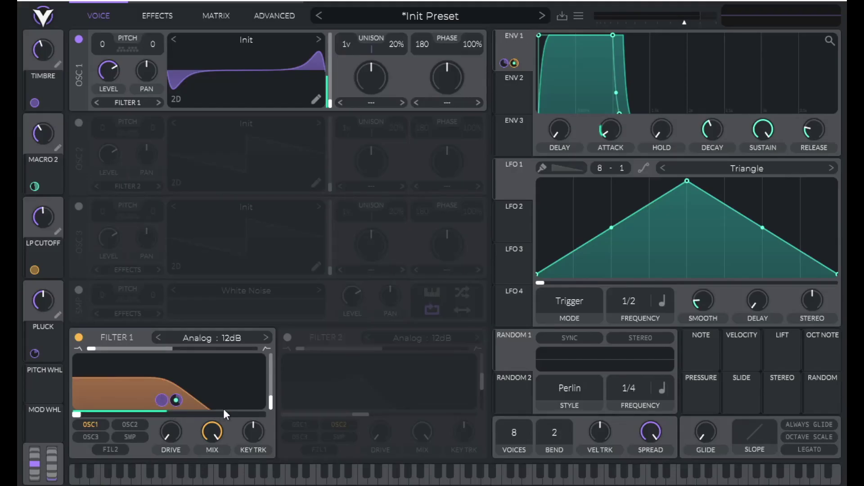
# Step: Give LFO 1 a Saw Up shape with a lowered end point and route it to oscillator 1's pitch
pyautogui.moveTo(176, 402)
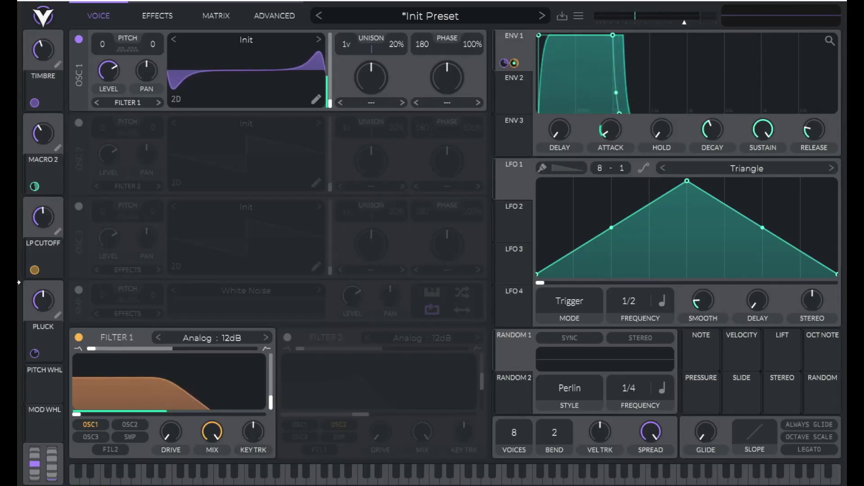
pyautogui.click(524, 184)
pyautogui.click(748, 168)
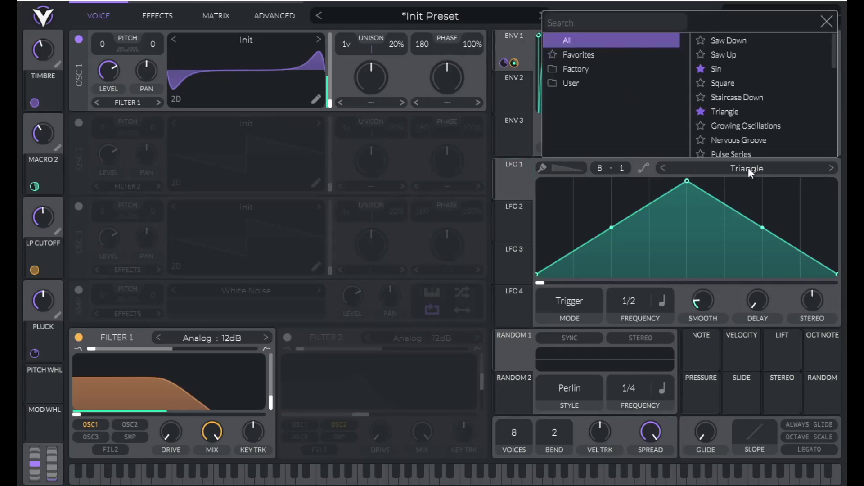
pyautogui.click(745, 59)
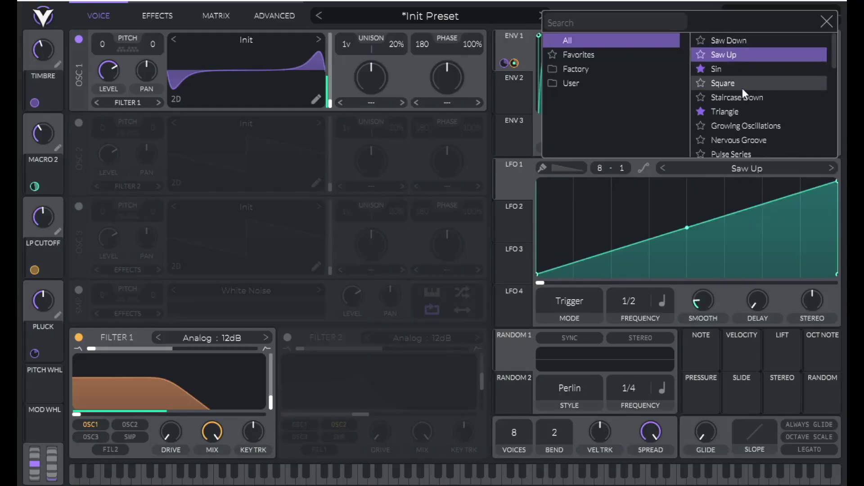
pyautogui.moveTo(623, 171); pyautogui.dragTo(628, 158)
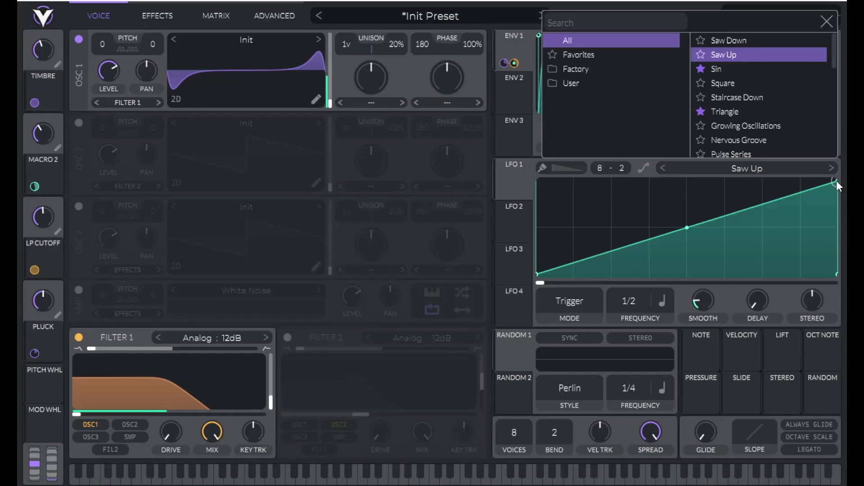
pyautogui.moveTo(836, 180); pyautogui.dragTo(841, 229)
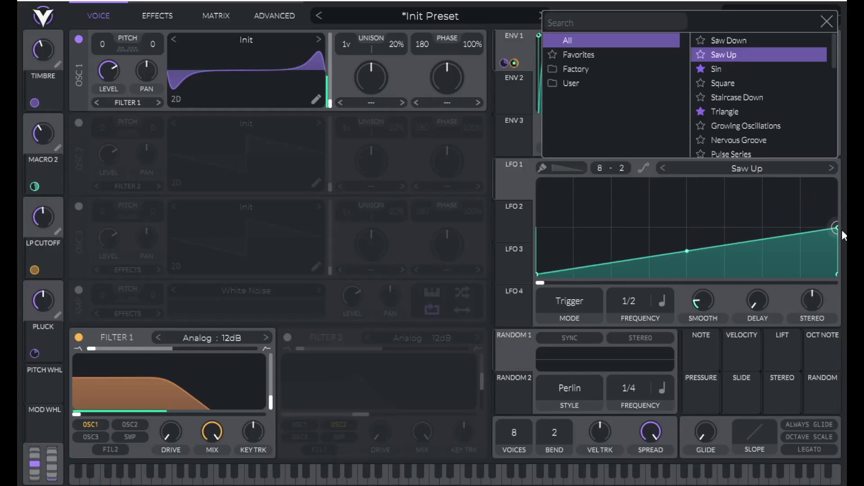
pyautogui.click(502, 179)
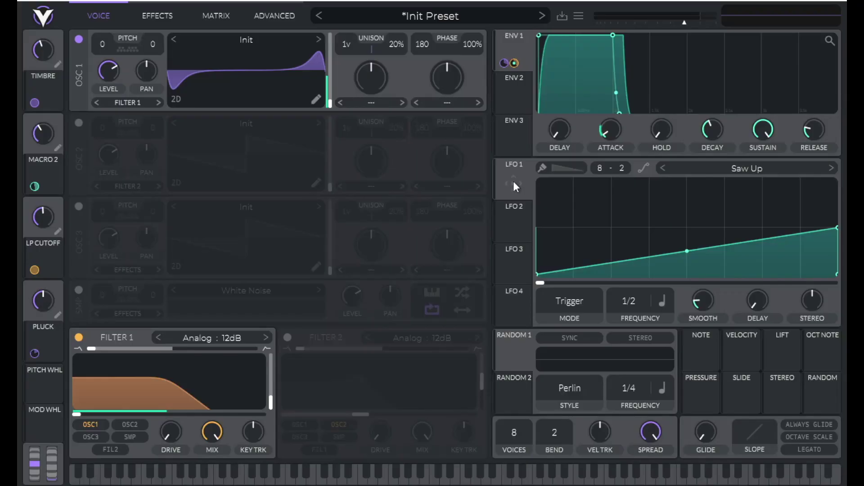
pyautogui.moveTo(520, 183); pyautogui.dragTo(156, 43)
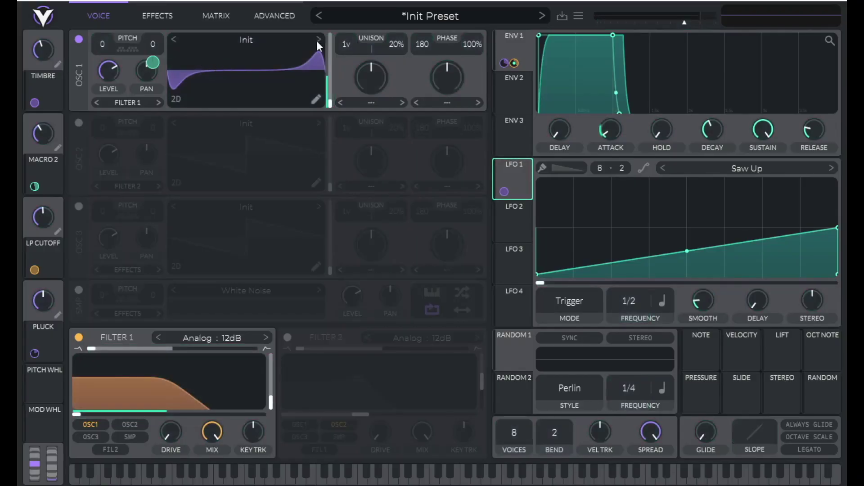
# Step: Switch LFO 1 to Envelope mode and play a note to hear the pitch scoop
pyautogui.click(568, 301)
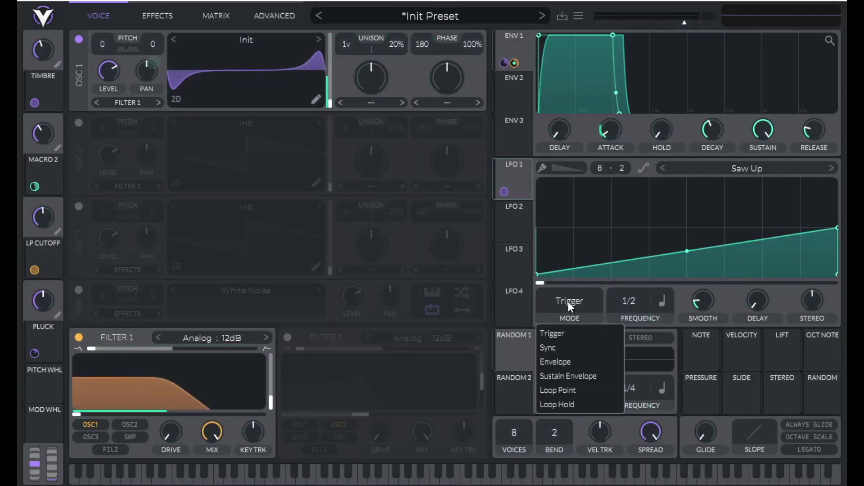
pyautogui.click(560, 359)
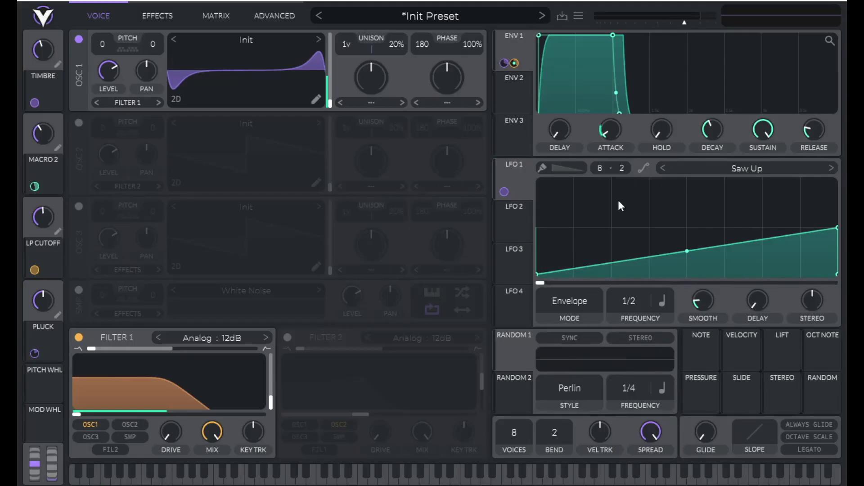
pyautogui.press('a')
# Step: Time LFO 1 in seconds at 0.200 and bend its ramp into a convex curve
pyautogui.click(662, 306)
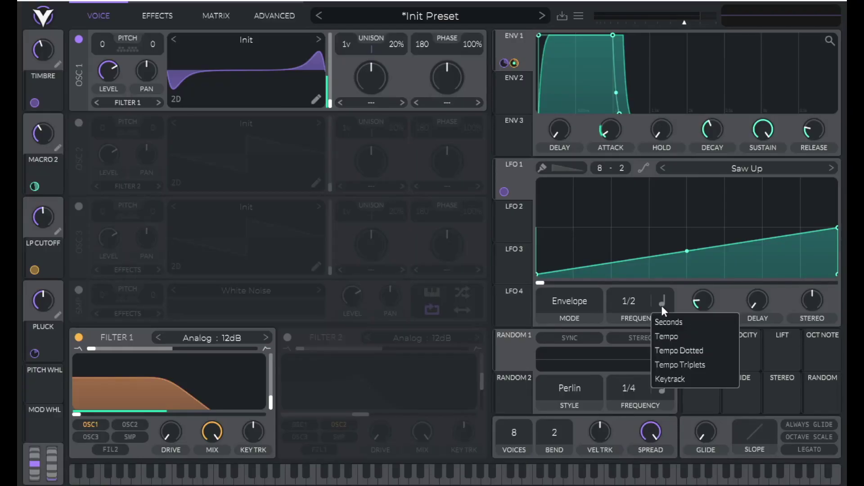
pyautogui.click(663, 322)
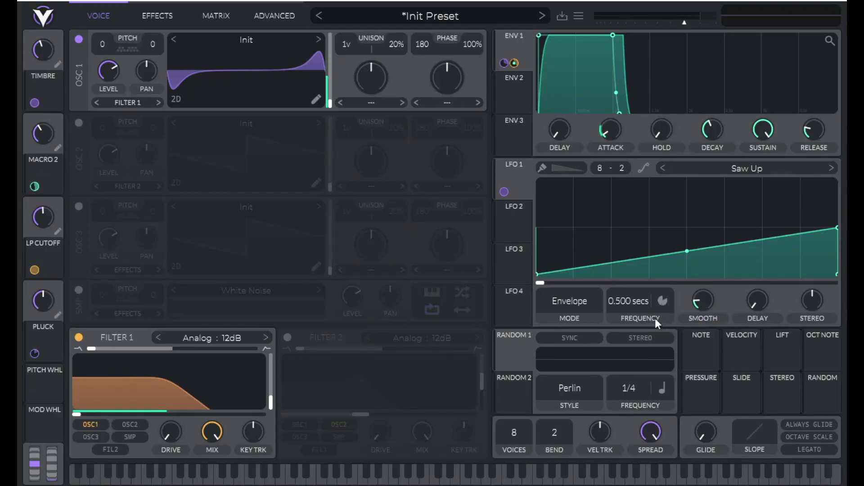
pyautogui.rightClick(625, 304)
pyautogui.click(632, 336)
pyautogui.press('BackSpace')
pyautogui.press('BackSpace')
pyautogui.press('BackSpace')
pyautogui.write('0.2')
pyautogui.press('Return')
pyautogui.moveTo(688, 253); pyautogui.dragTo(690, 222)
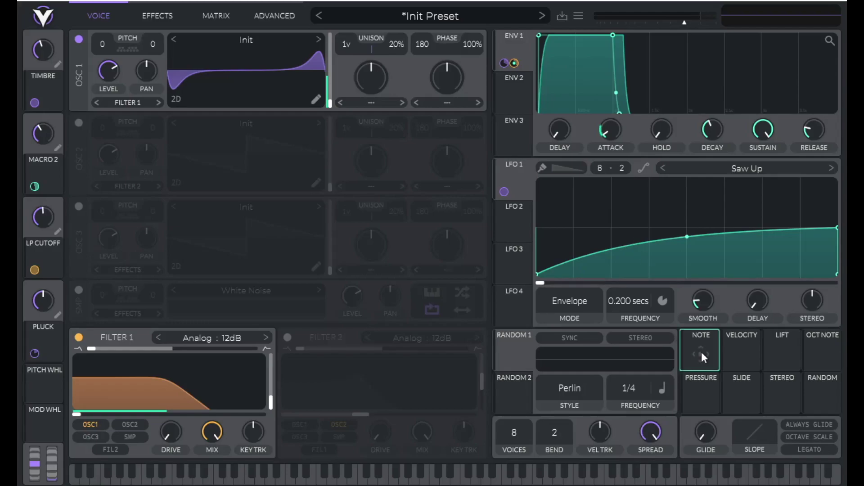
# Step: Route the played note to the TIMBRE macro, replacing the 0.5 amount with a small negative value
pyautogui.moveTo(703, 349); pyautogui.dragTo(36, 47)
pyautogui.rightClick(687, 361)
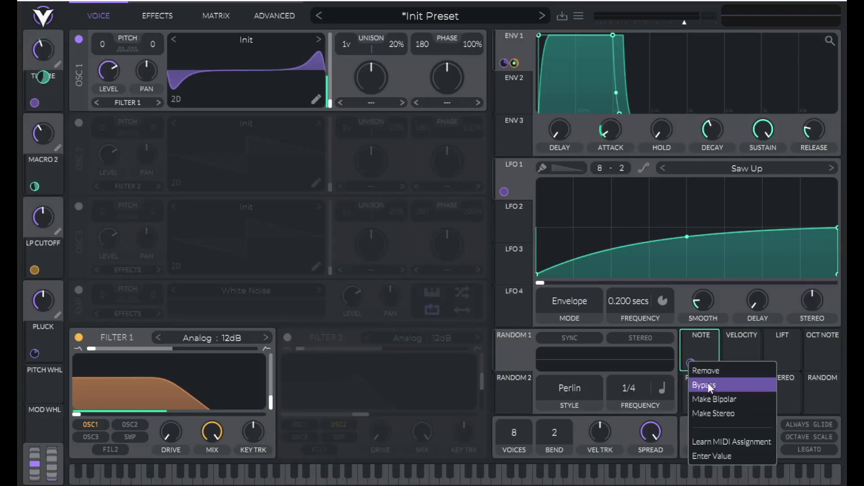
pyautogui.click(728, 452)
pyautogui.press('BackSpace')
pyautogui.press('BackSpace')
pyautogui.press('BackSpace')
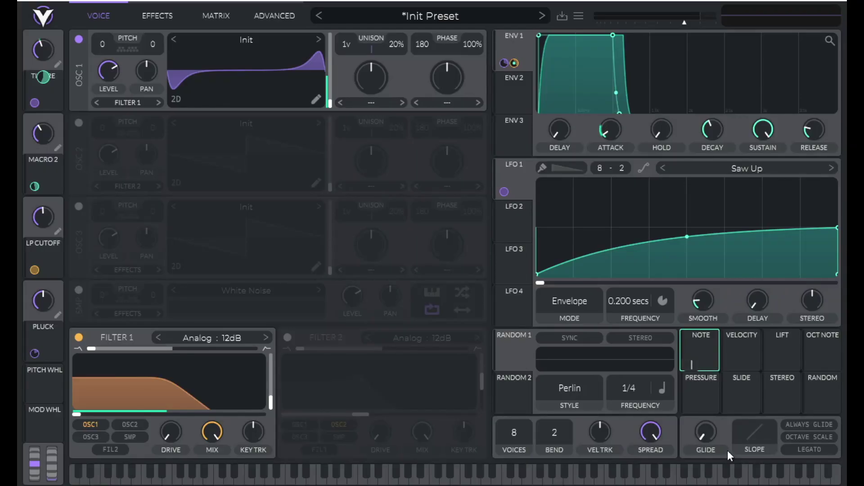
pyautogui.write('-0.')
pyautogui.press('Return')
# Step: In Mod Remap 8, refine the grid and pull a new point to the bottom so low notes stay flat
pyautogui.click(205, 14)
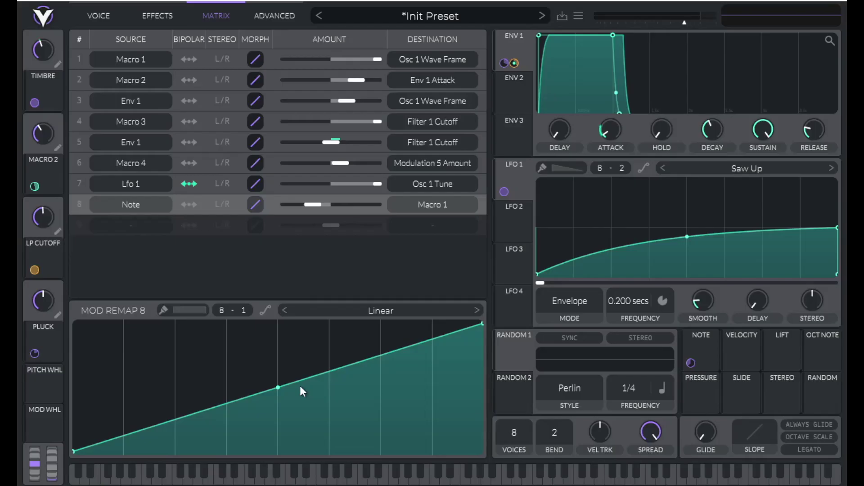
pyautogui.press('u')
pyautogui.moveTo(222, 311); pyautogui.dragTo(240, 205)
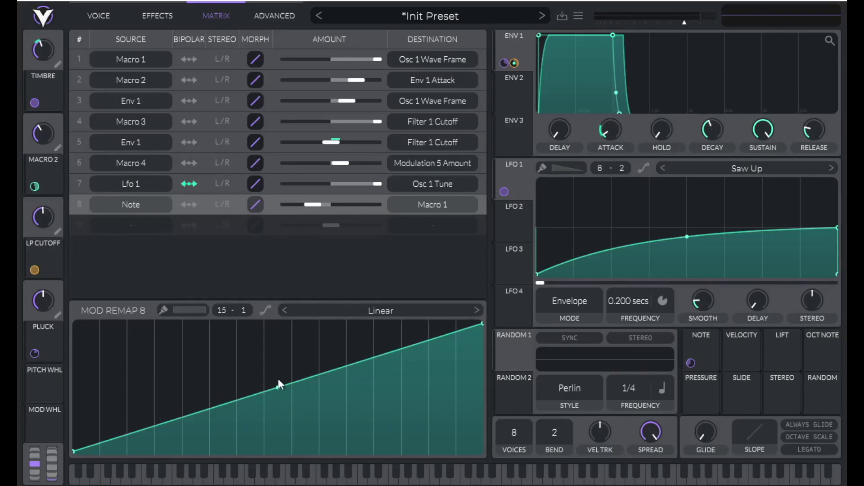
pyautogui.doubleClick(179, 418)
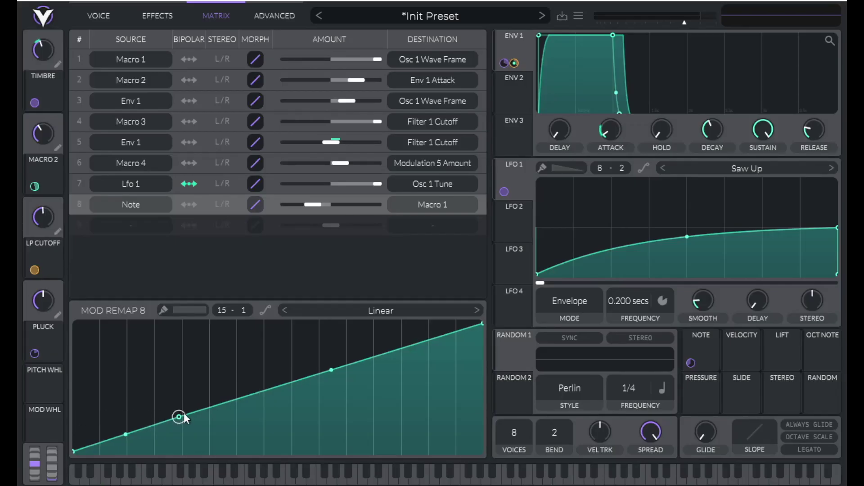
pyautogui.moveTo(179, 417); pyautogui.dragTo(179, 470)
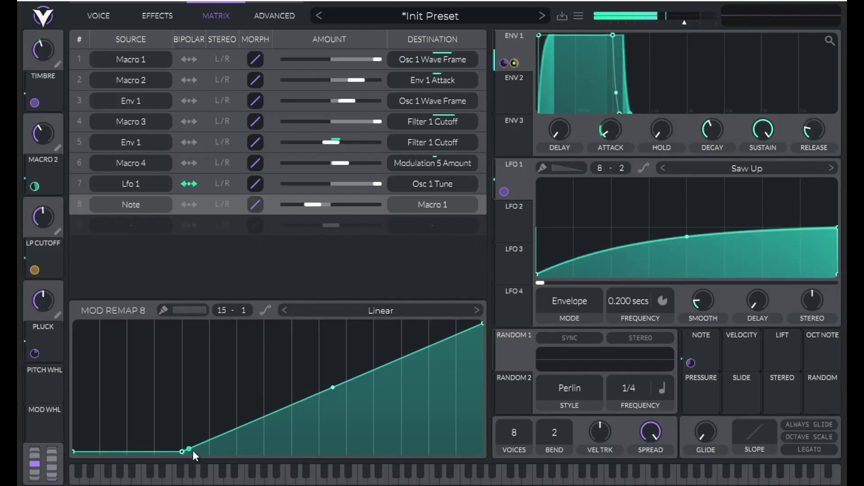
# Step: Add horizontal grid lines, bend the rising line convex, and return to the Voice page
pyautogui.doubleClick(189, 449)
pyautogui.doubleClick(189, 449)
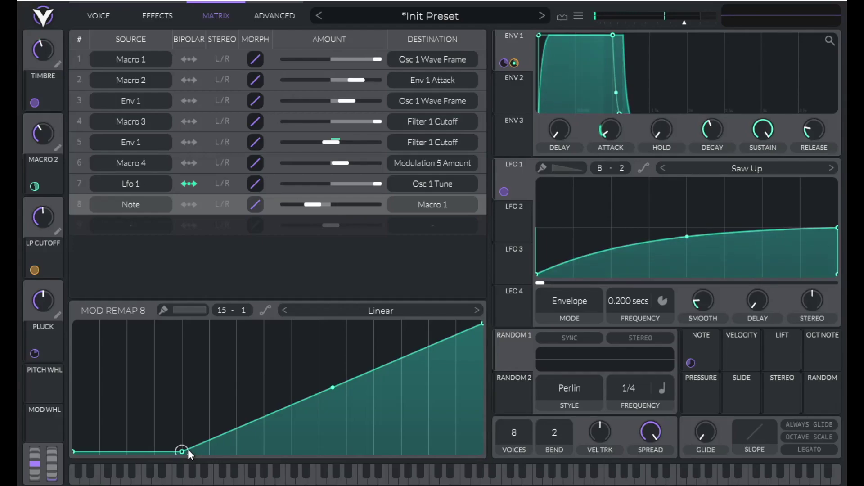
pyautogui.doubleClick(195, 446)
pyautogui.doubleClick(199, 444)
pyautogui.moveTo(244, 312); pyautogui.dragTo(259, 215)
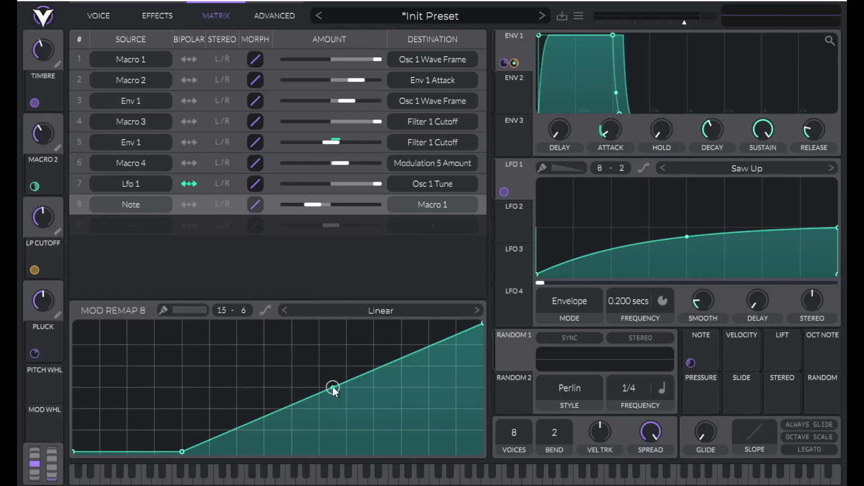
pyautogui.moveTo(334, 386); pyautogui.dragTo(333, 365)
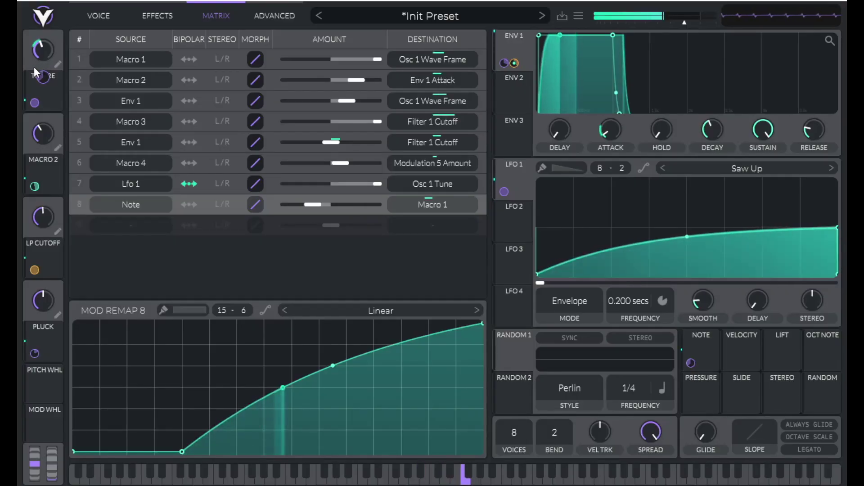
pyautogui.moveTo(40, 76)
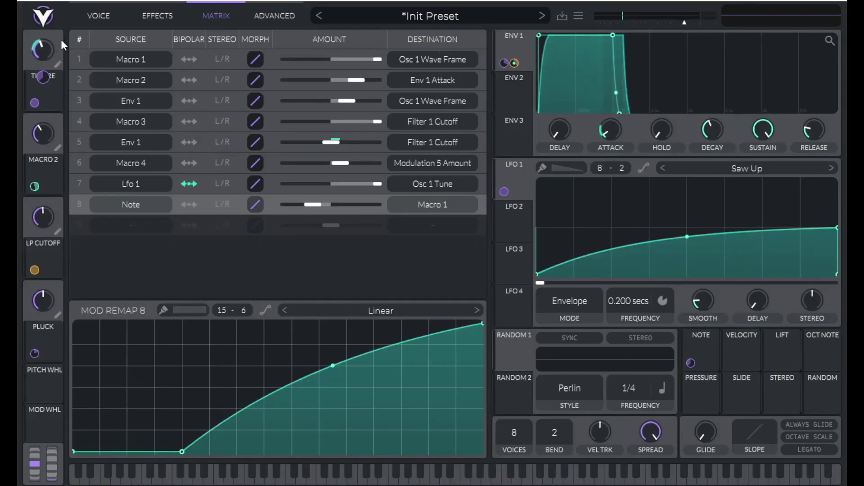
pyautogui.click(99, 17)
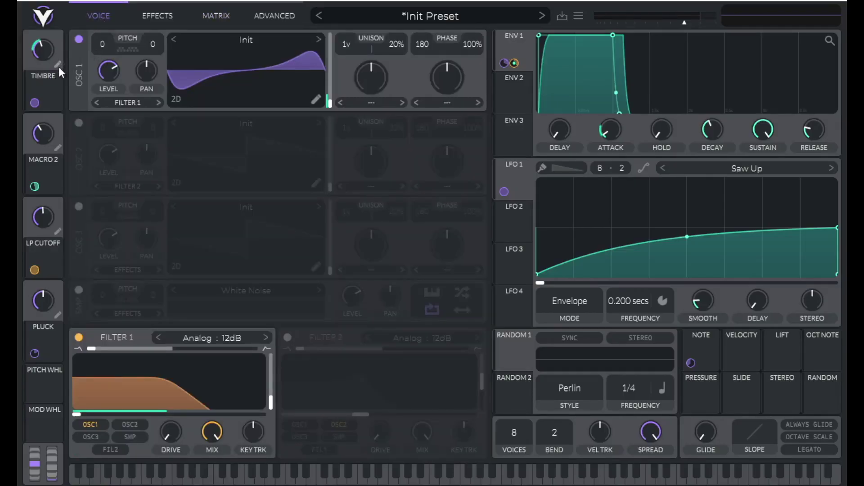
# Step: Route the TIMBRE macro to Filter 1 resonance and check the new routing in the matrix
pyautogui.moveTo(44, 90); pyautogui.dragTo(270, 403)
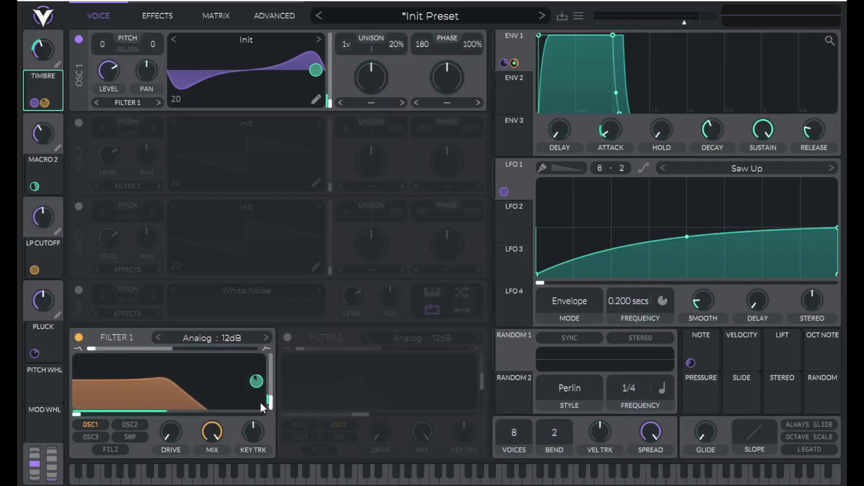
pyautogui.moveTo(42, 77); pyautogui.dragTo(43, 77)
pyautogui.click(210, 15)
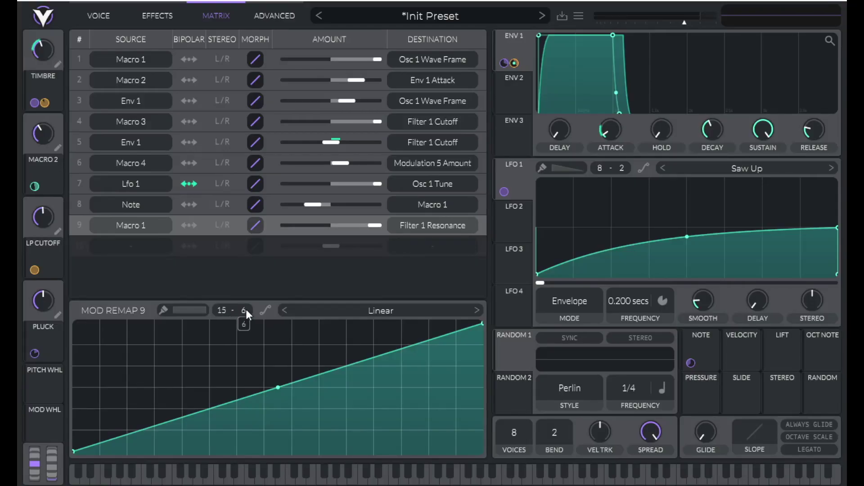
# Step: Lower and bend Mod Remap 9 into a gentle convex curve, then raise Filter 1's cutoff
pyautogui.moveTo(245, 311); pyautogui.dragTo(245, 331)
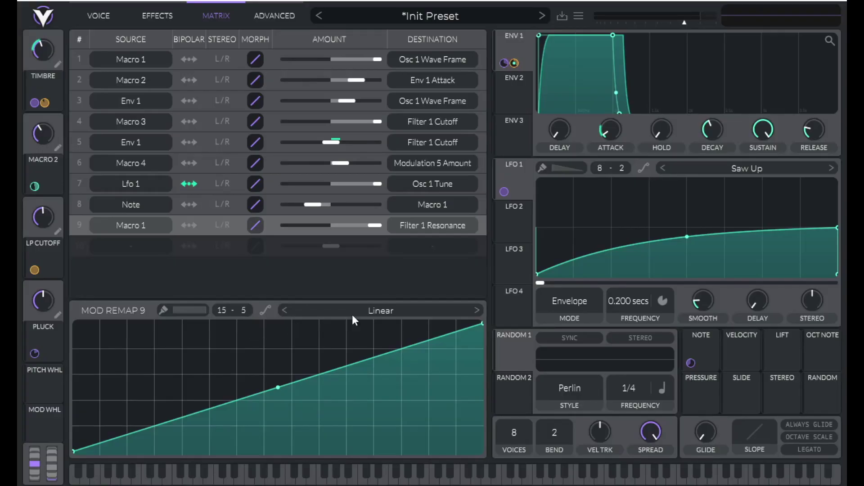
pyautogui.moveTo(480, 323); pyautogui.dragTo(480, 372)
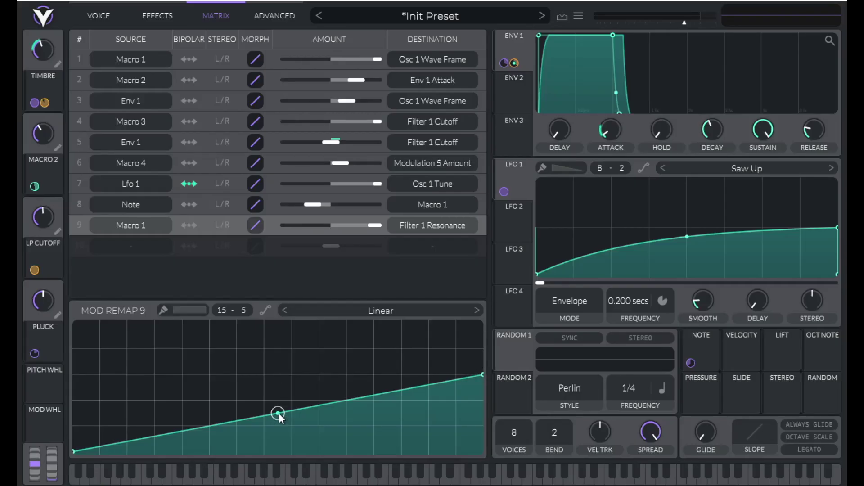
pyautogui.moveTo(279, 412); pyautogui.dragTo(280, 394)
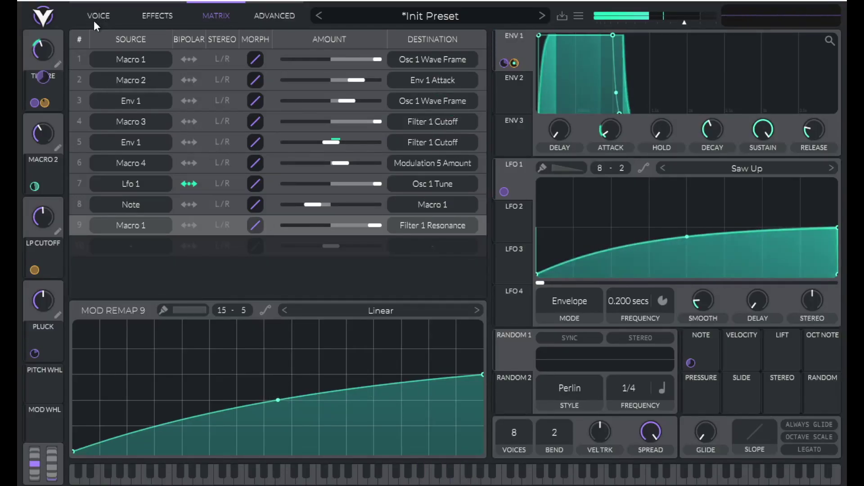
pyautogui.click(93, 20)
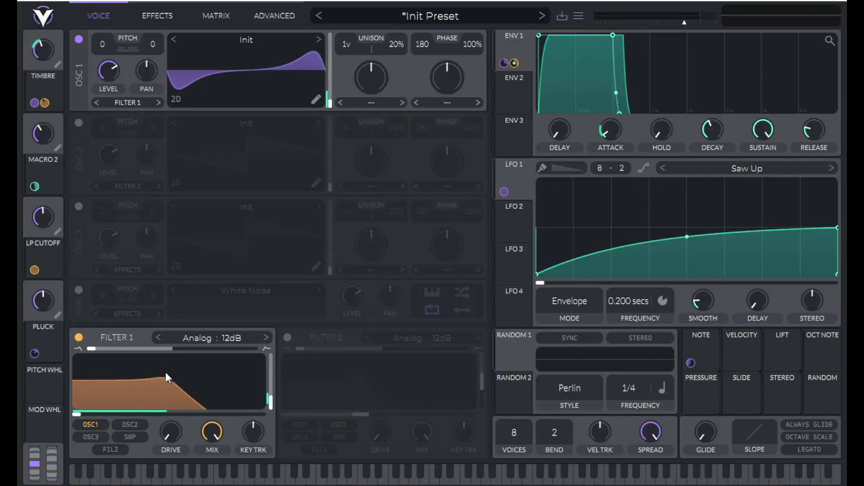
pyautogui.moveTo(164, 377); pyautogui.dragTo(188, 388)
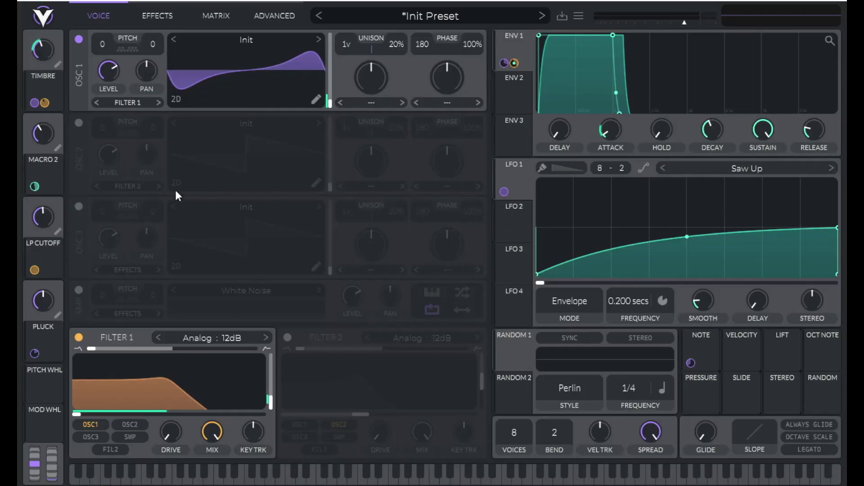
# Step: Enable the Reverb effect and set its time to 1.7
pyautogui.click(151, 17)
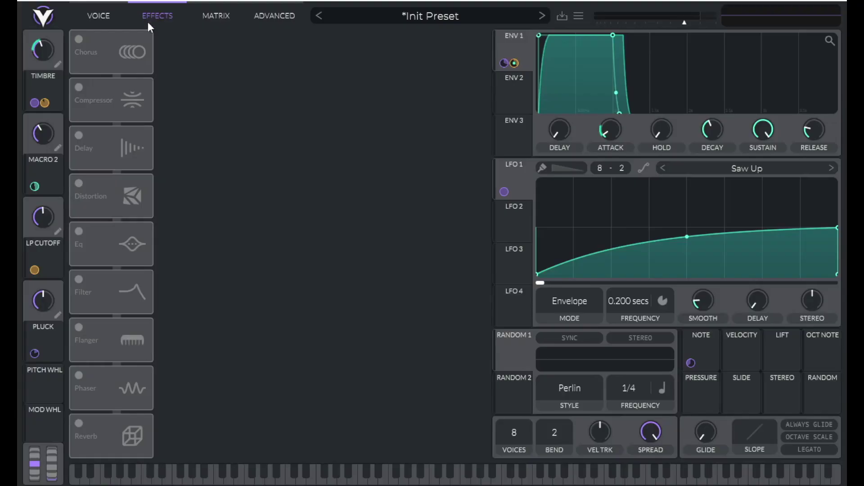
pyautogui.click(78, 232)
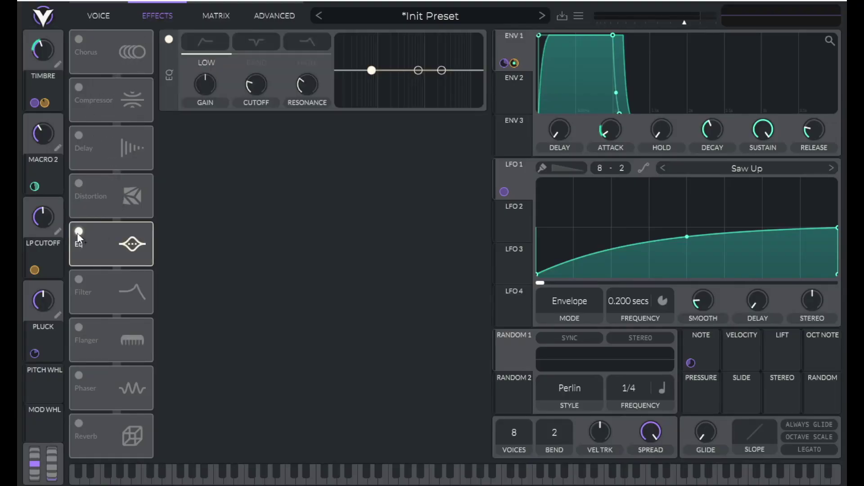
pyautogui.click(78, 232)
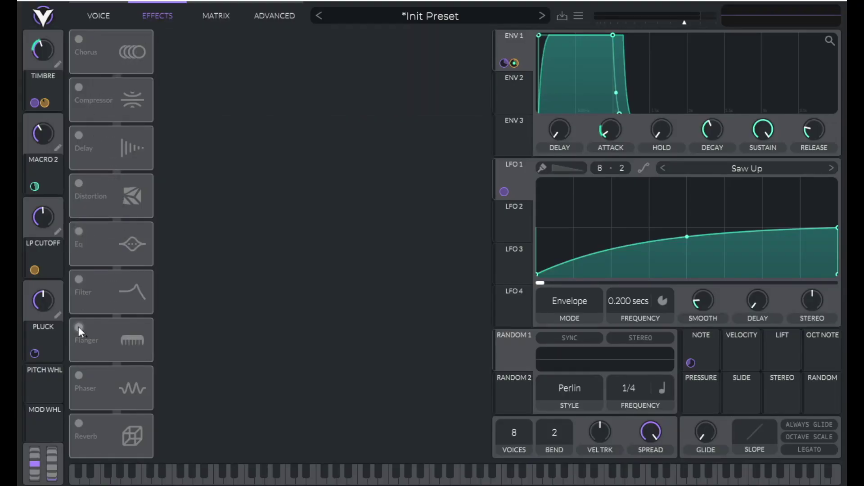
pyautogui.click(78, 423)
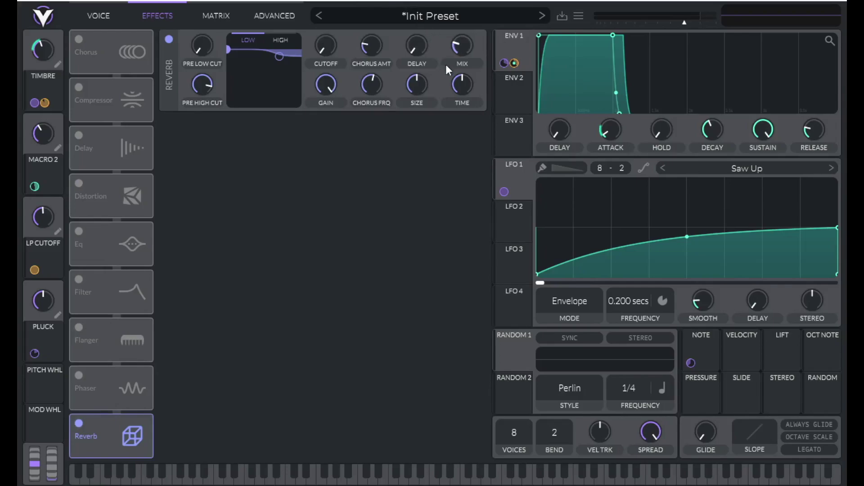
pyautogui.rightClick(457, 81)
pyautogui.click(464, 113)
pyautogui.write('1')
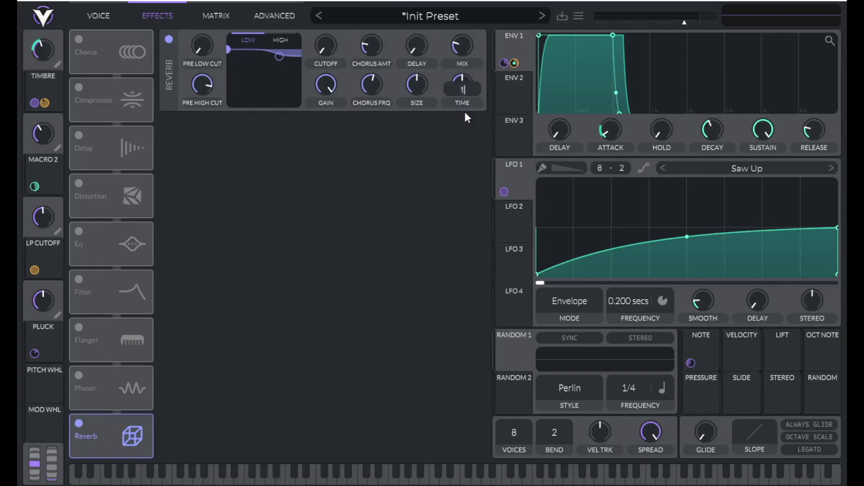
pyautogui.write('.7')
pyautogui.press('Return')
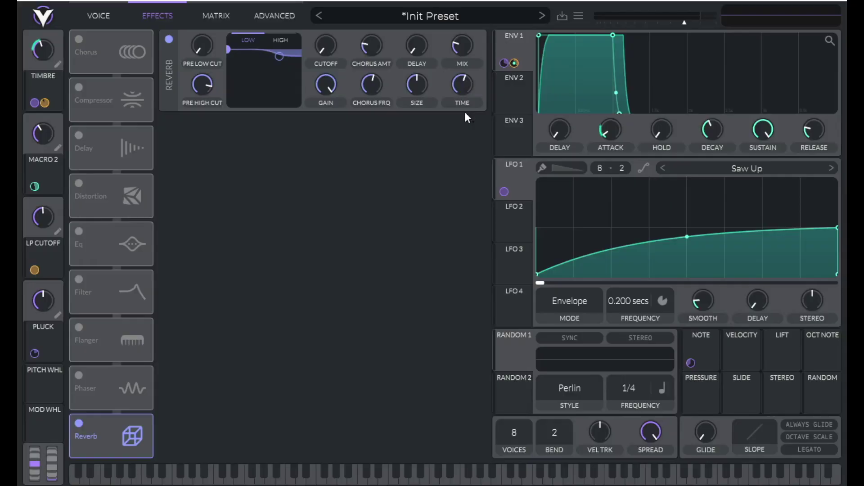
# Step: Set reverb size to 50 and mix to 30, then raise the master volume slightly
pyautogui.rightClick(422, 85)
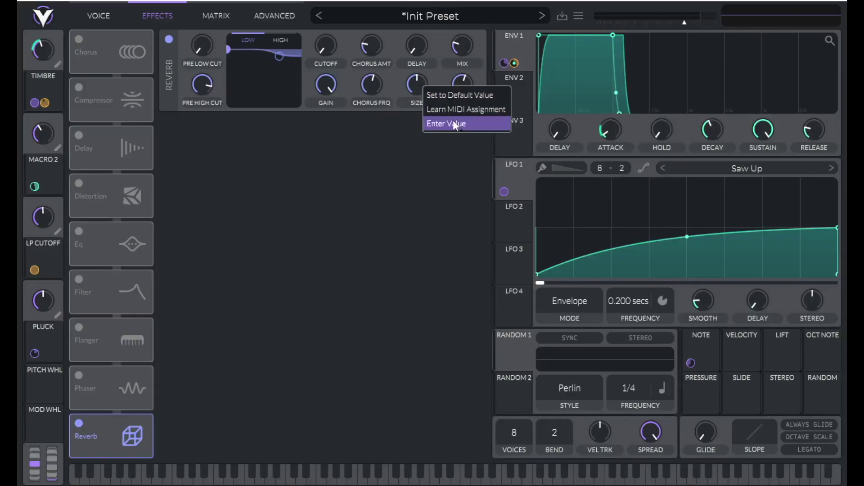
pyautogui.click(453, 121)
pyautogui.write('50')
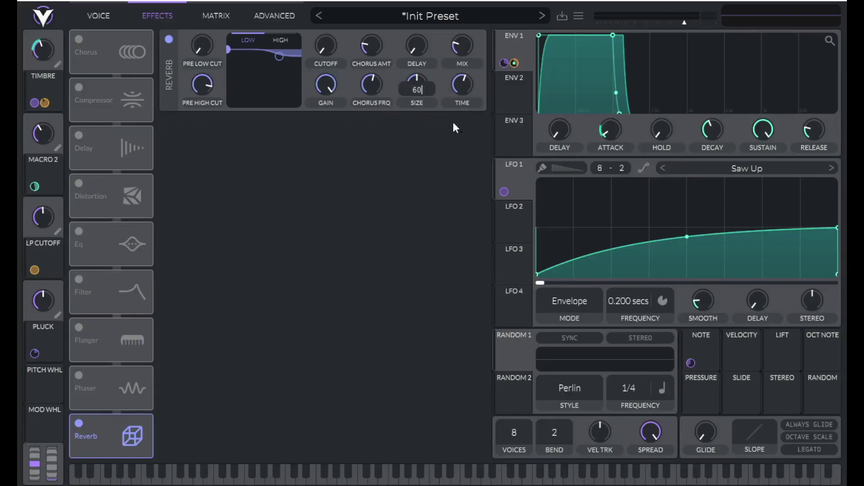
pyautogui.press('Return')
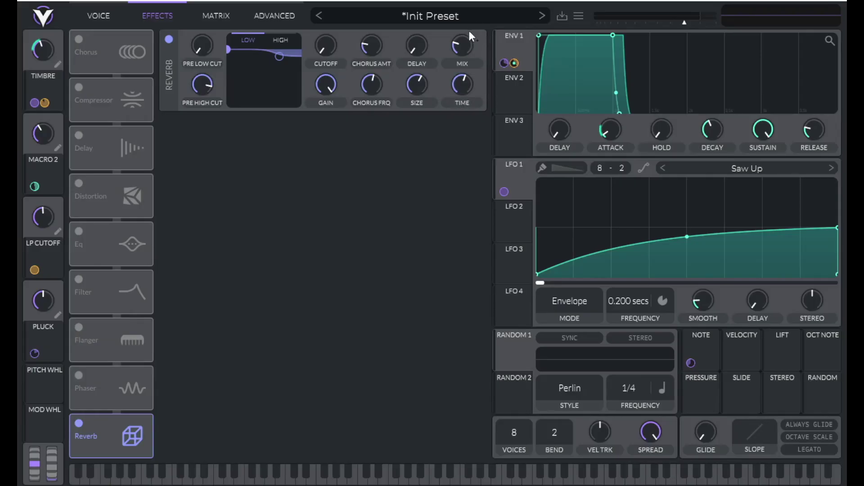
pyautogui.rightClick(465, 41)
pyautogui.click(476, 78)
pyautogui.write('25')
pyautogui.press('BackSpace')
pyautogui.press('BackSpace')
pyautogui.write('30')
pyautogui.press('Return')
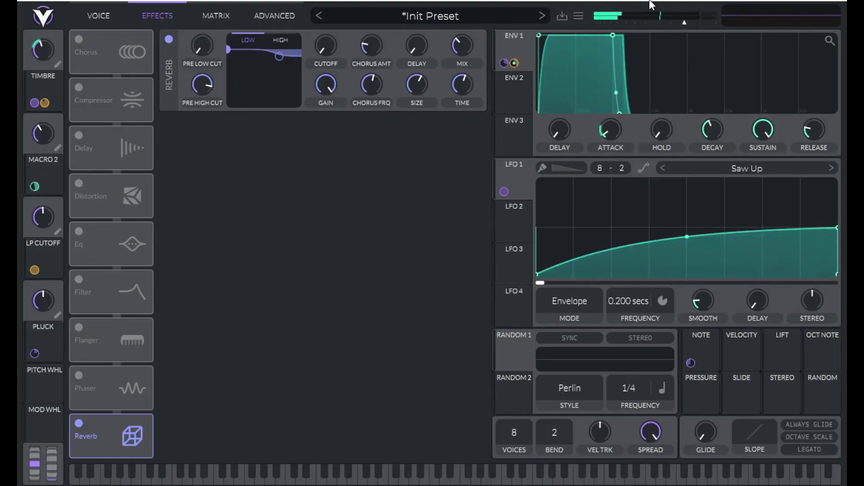
pyautogui.moveTo(683, 23); pyautogui.dragTo(701, 29)
pyautogui.click(96, 17)
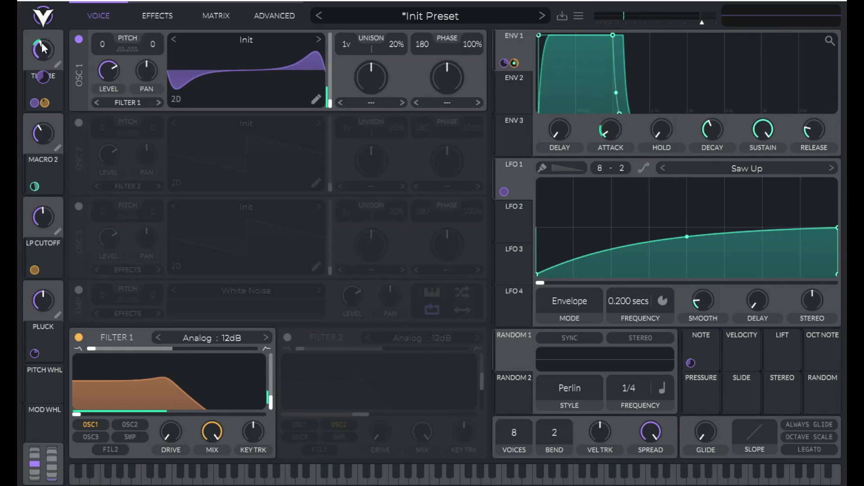
# Step: Turn the TIMBRE macro to its minimum so oscillator 1 becomes sine-like
pyautogui.moveTo(45, 49); pyautogui.dragTo(38, 110)
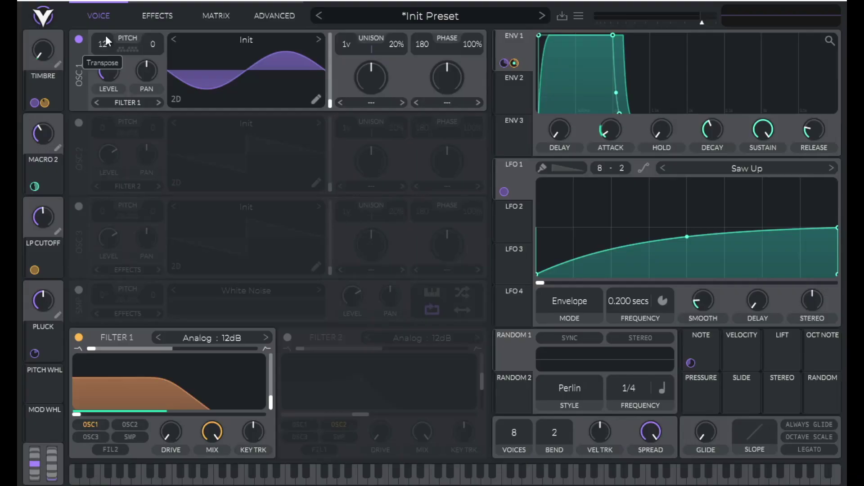
# Step: Transpose oscillator 1 up 12 semitones and raise the TIMBRE macro to about 0.190
pyautogui.scroll(1, 107, 45)
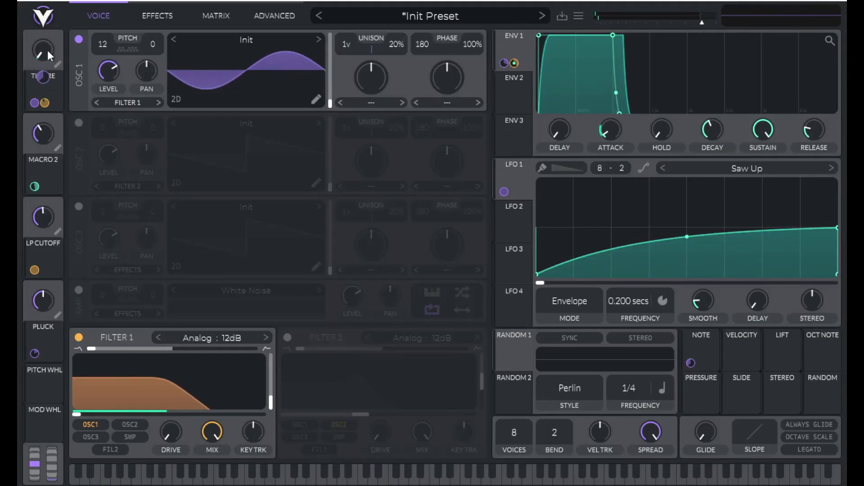
pyautogui.moveTo(47, 50); pyautogui.dragTo(55, 7)
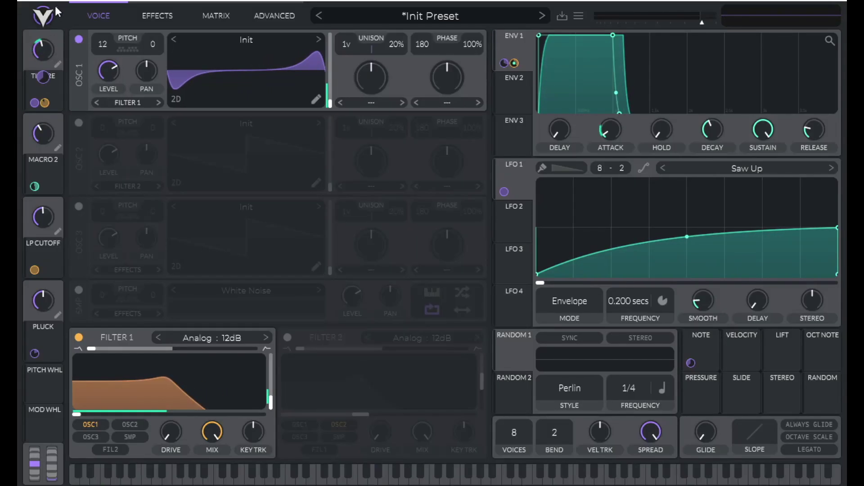